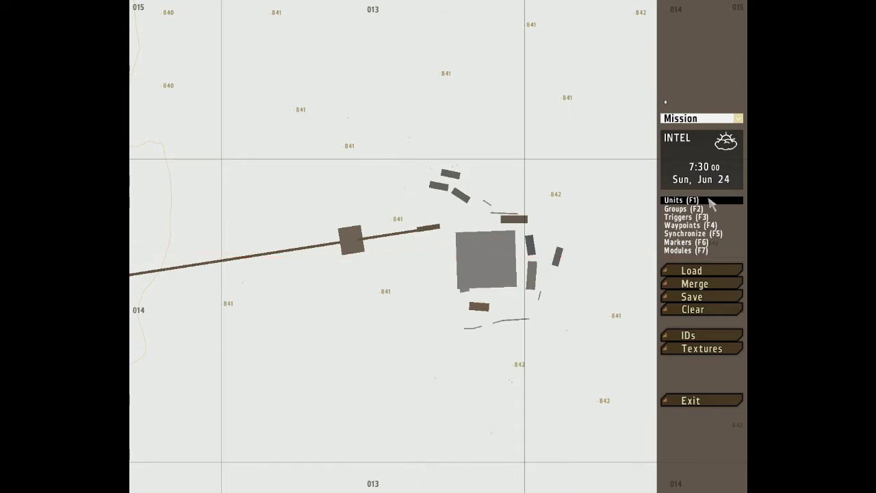
- Insert a new unit at the map crosshair, keep its side as BLUFOR, and browse the factions
{"action": "double_click", "coordinate": [418, 266]}
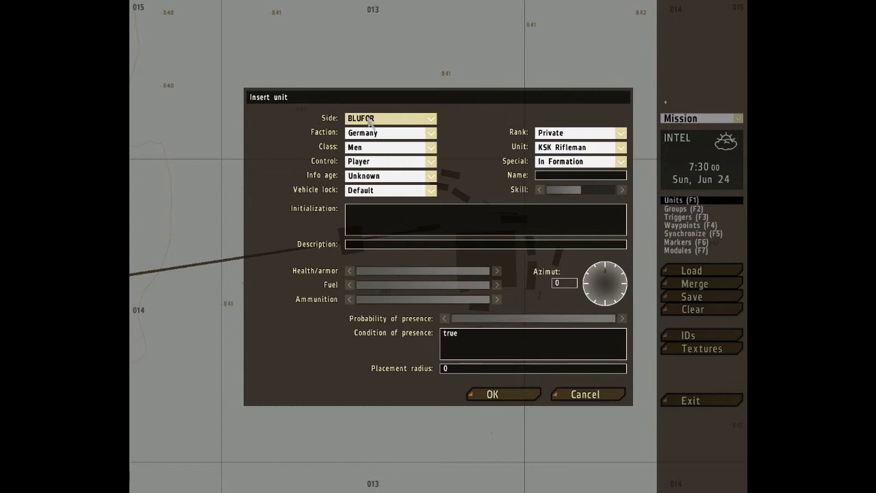
{"action": "left_click", "coordinate": [392, 124]}
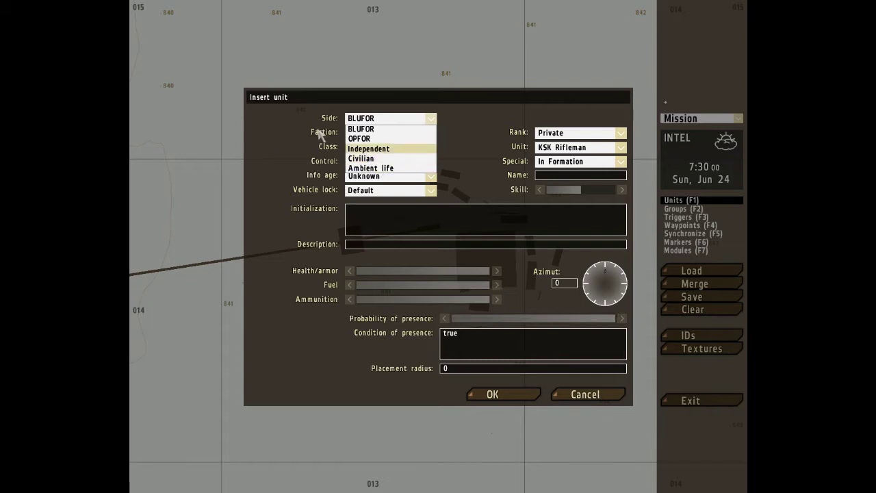
{"action": "left_click", "coordinate": [353, 130]}
{"action": "left_click", "coordinate": [361, 135]}
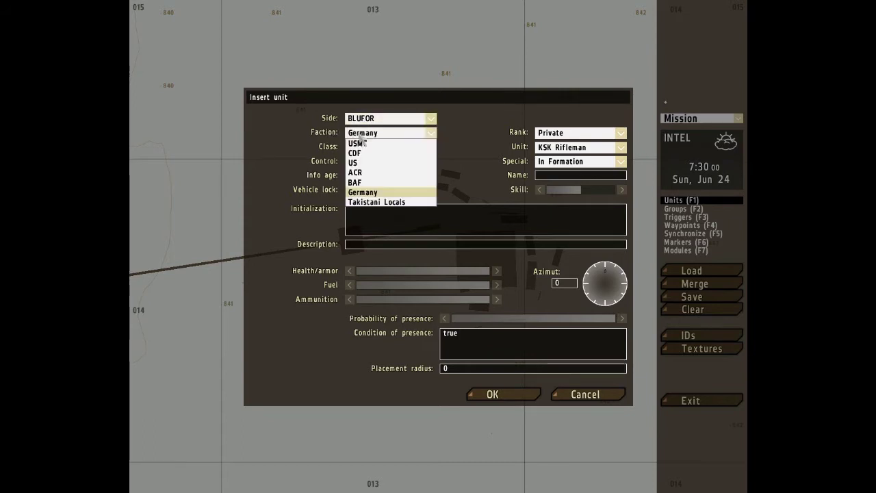
- Try the BAF, USMC and US factions, then settle on BAF for the Rifleman
{"action": "left_click", "coordinate": [372, 183]}
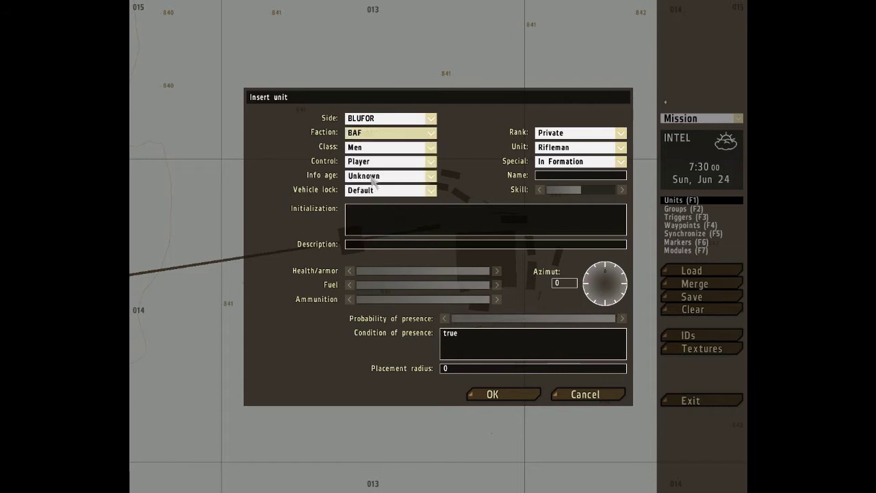
{"action": "left_click", "coordinate": [374, 134]}
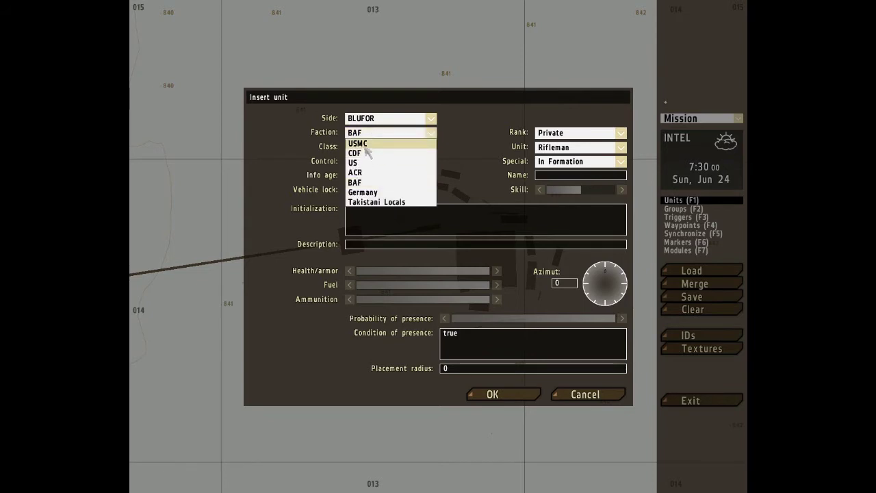
{"action": "left_click", "coordinate": [363, 144]}
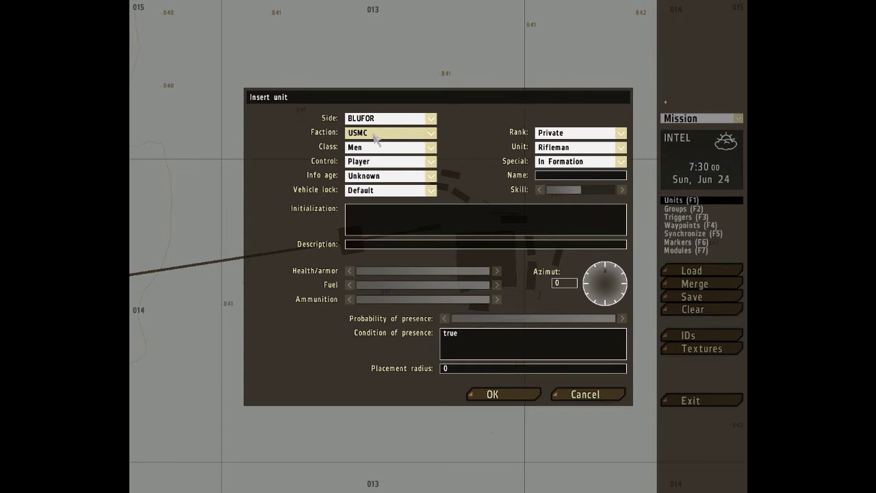
{"action": "left_click", "coordinate": [375, 136]}
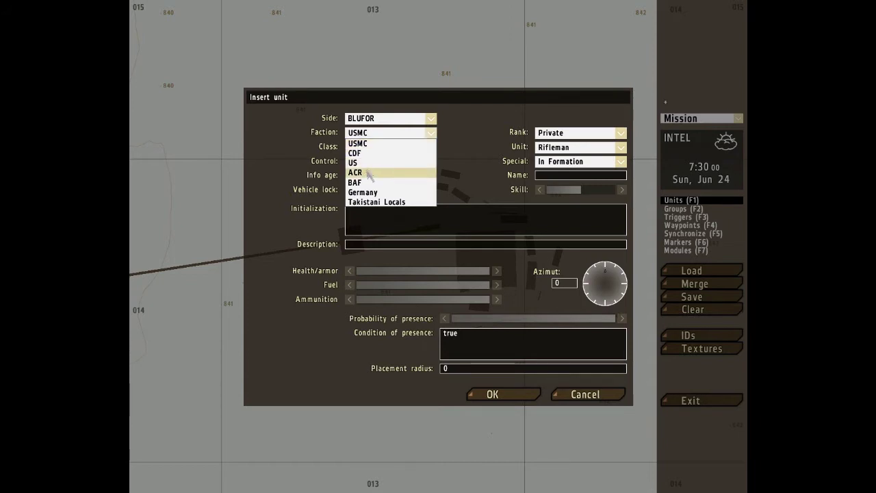
{"action": "left_click", "coordinate": [368, 163]}
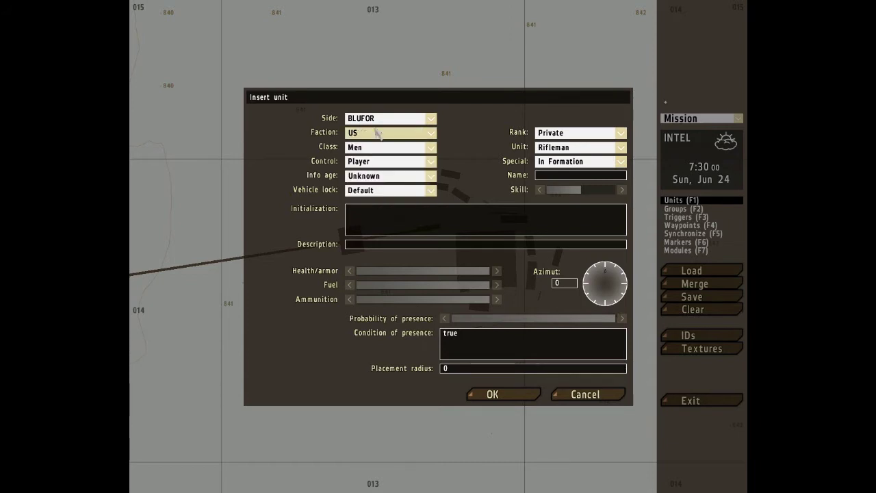
{"action": "left_click", "coordinate": [375, 133]}
{"action": "left_click", "coordinate": [372, 183]}
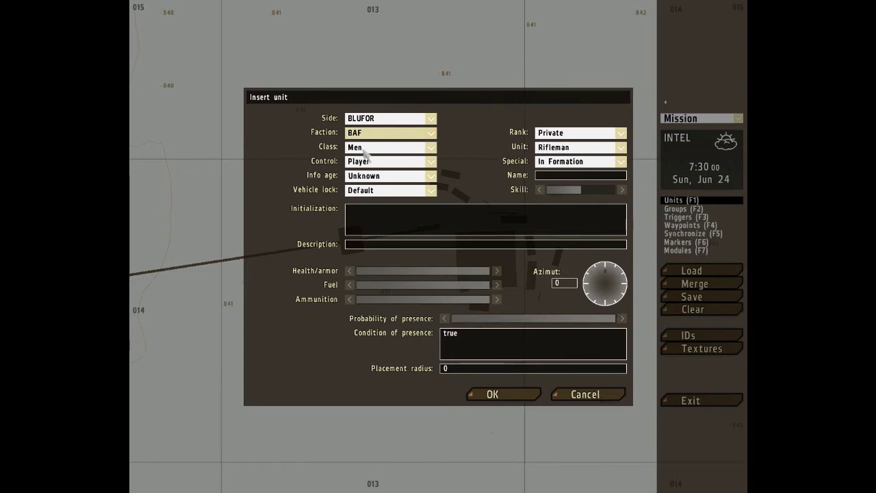
- Place the BAF Rifleman on the map with class Men and control set to Player
{"action": "left_click", "coordinate": [402, 152]}
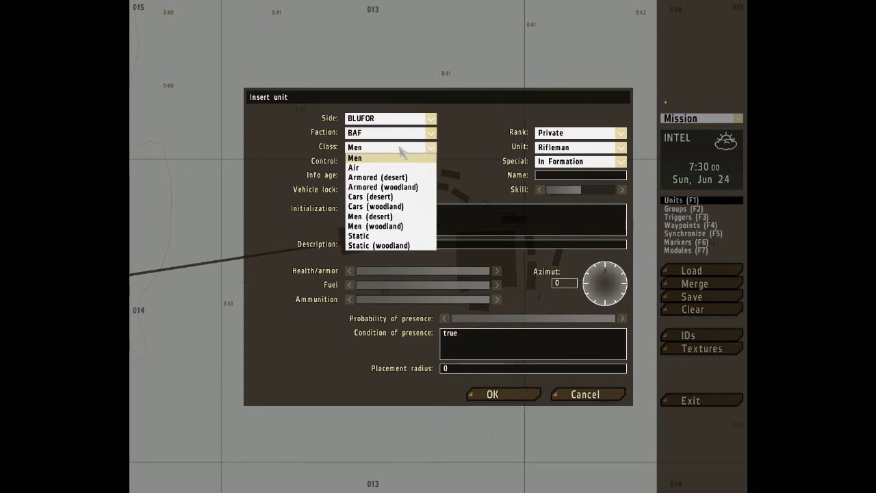
{"action": "left_click", "coordinate": [365, 158]}
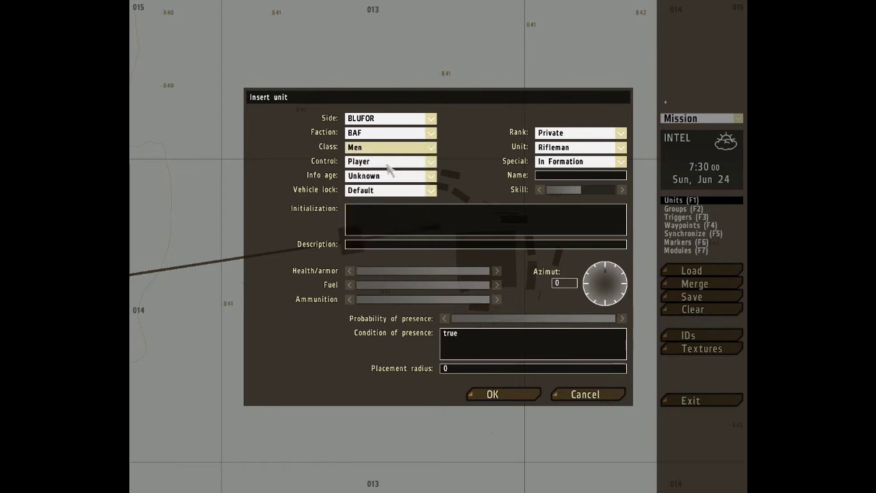
{"action": "left_click", "coordinate": [385, 162]}
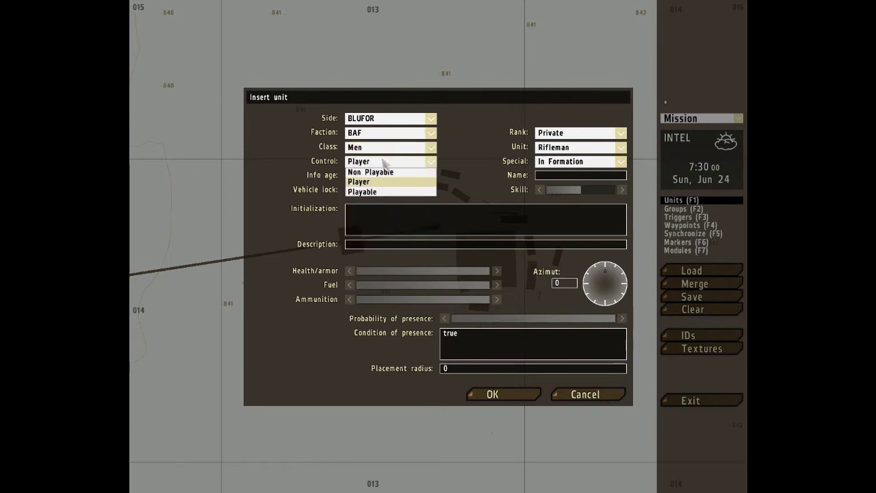
{"action": "left_click", "coordinate": [370, 182]}
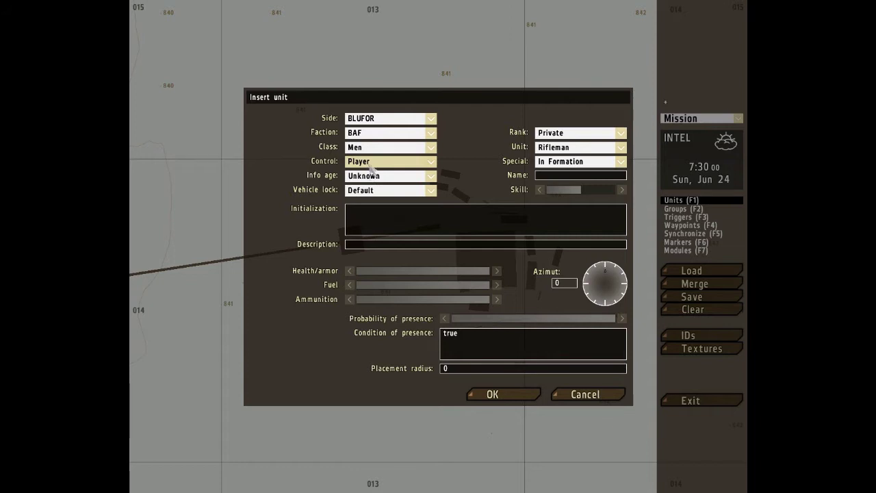
{"action": "left_click", "coordinate": [518, 397]}
- Insert a second BAF Rifleman beside the player unit with control set to Playable
{"action": "double_click", "coordinate": [430, 250]}
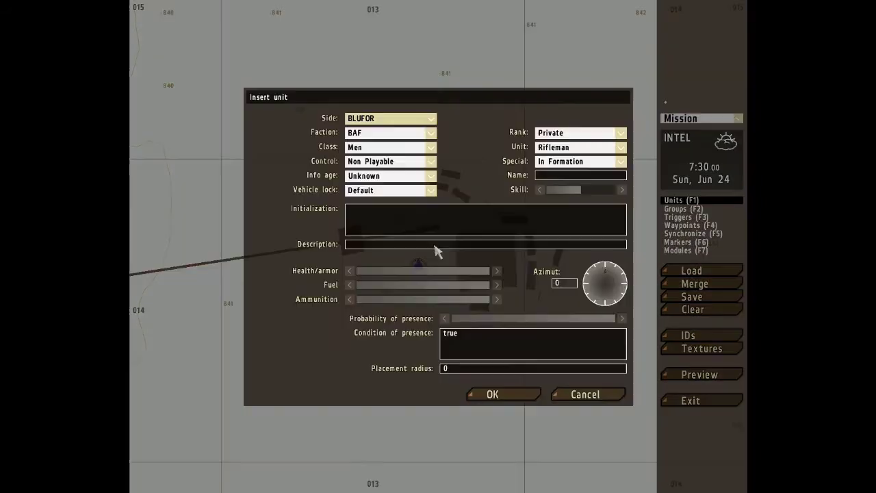
{"action": "left_click", "coordinate": [402, 162]}
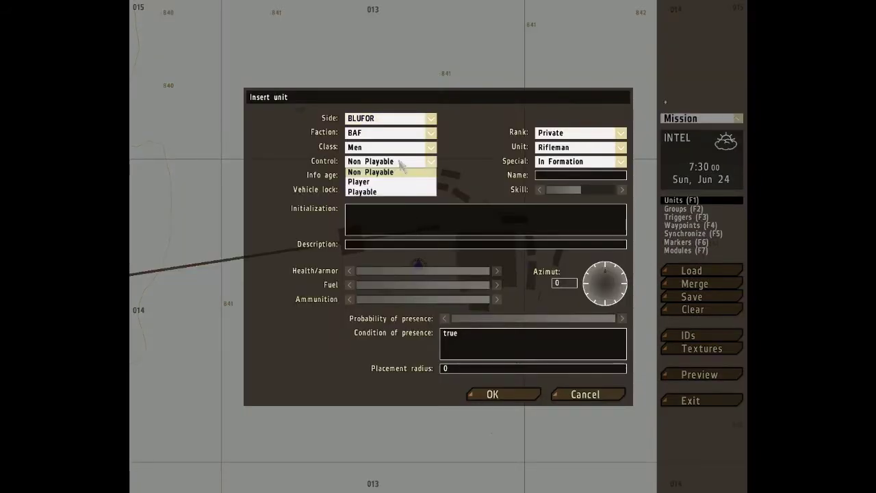
{"action": "left_click", "coordinate": [385, 193]}
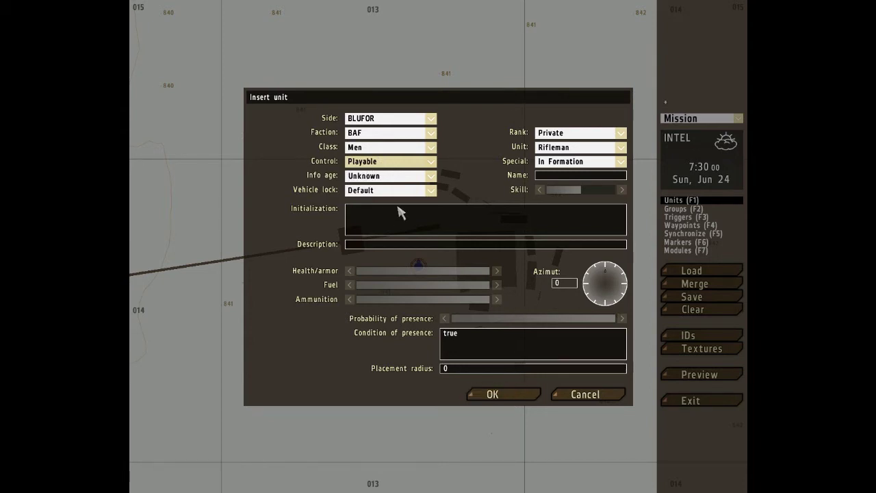
{"action": "left_click", "coordinate": [414, 162]}
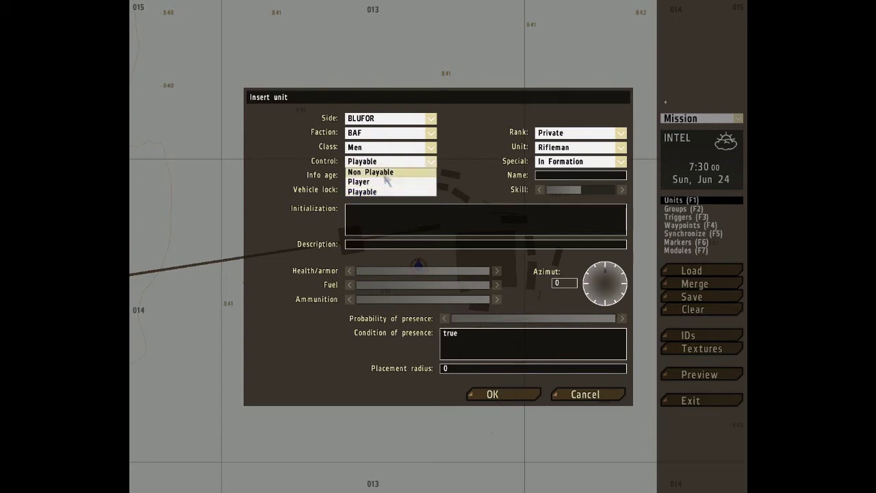
{"action": "left_click", "coordinate": [387, 165]}
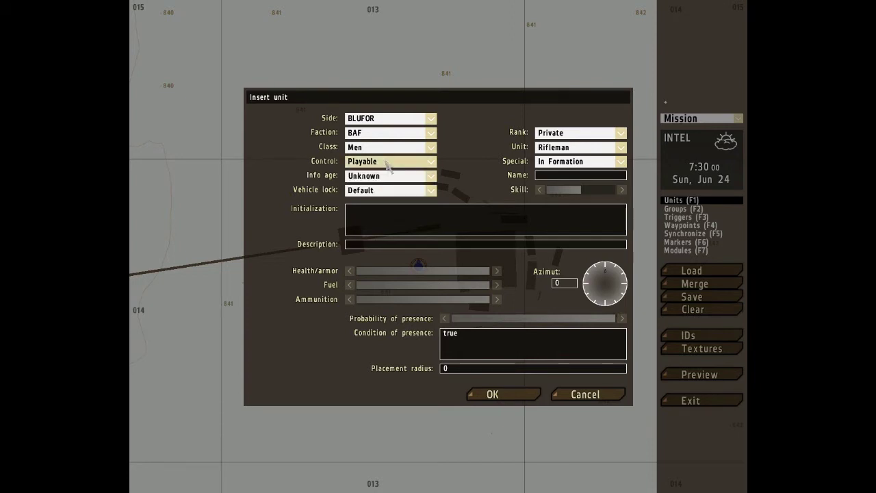
{"action": "left_click", "coordinate": [492, 394]}
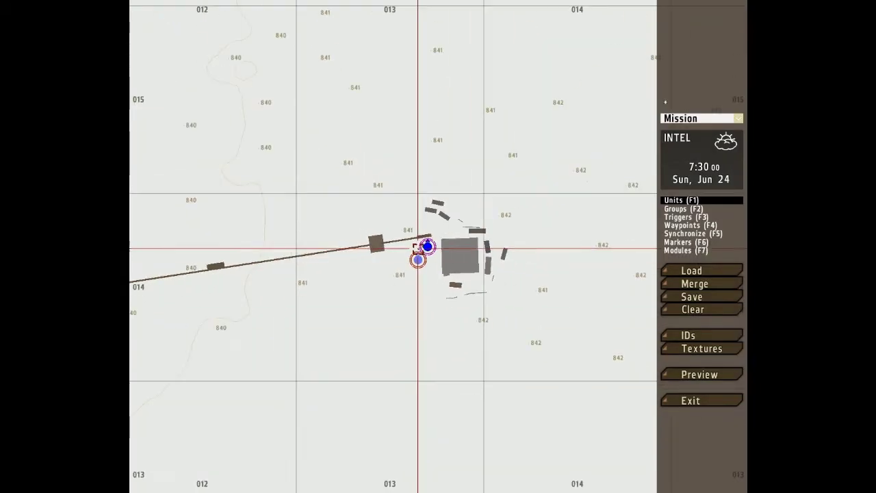
- Zoom in on the two units and open the player Rifleman's Edit unit settings
{"action": "scroll", "coordinate": [417, 248], "scroll_direction": "up", "scroll_amount": 5}
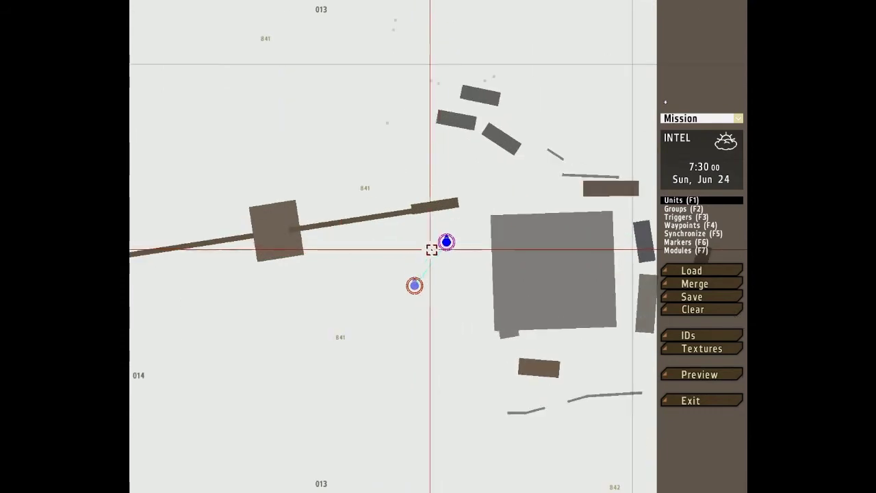
{"action": "double_click", "coordinate": [414, 284]}
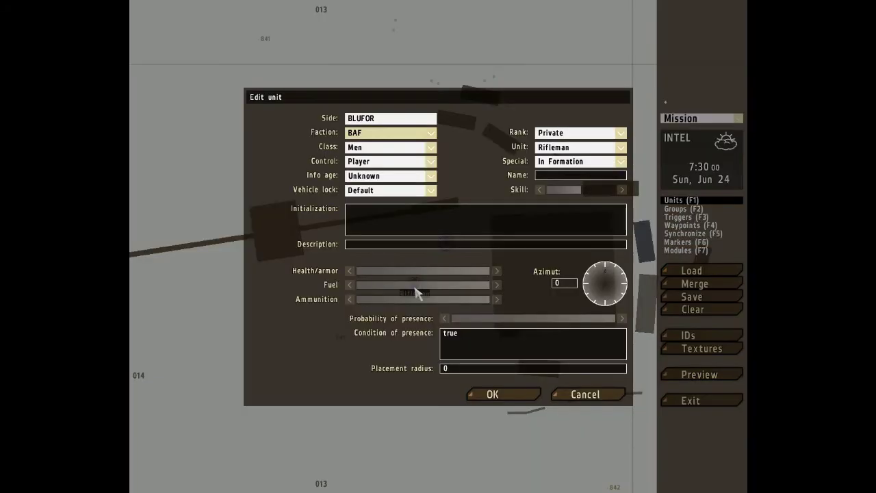
- Set the player Rifleman's info age to 10 Minutes and review the vehicle lock options
{"action": "left_click", "coordinate": [386, 179]}
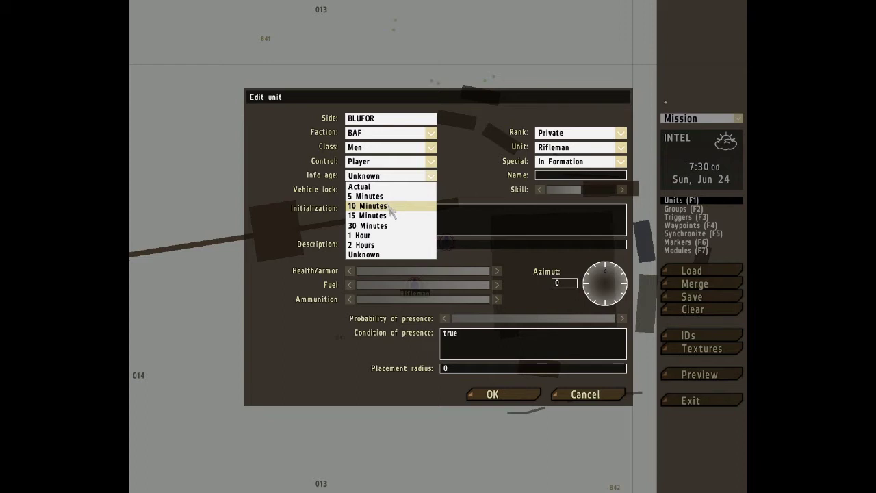
{"action": "left_click", "coordinate": [390, 208]}
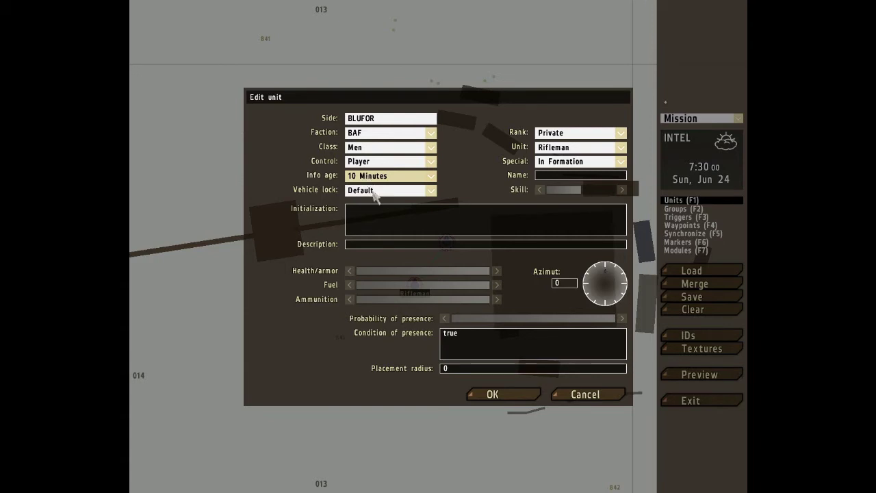
{"action": "left_click", "coordinate": [375, 194]}
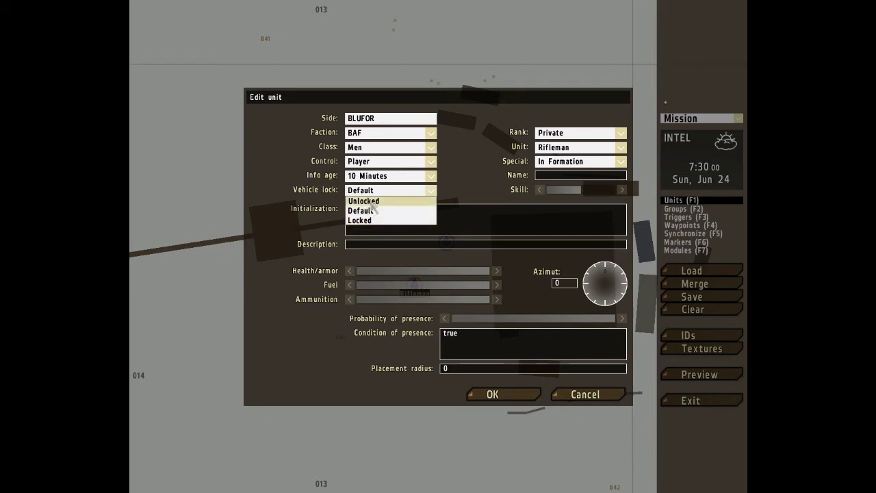
- Keep vehicle lock at Default, promote the player Rifleman to Colonel, and confirm
{"action": "left_click", "coordinate": [367, 211]}
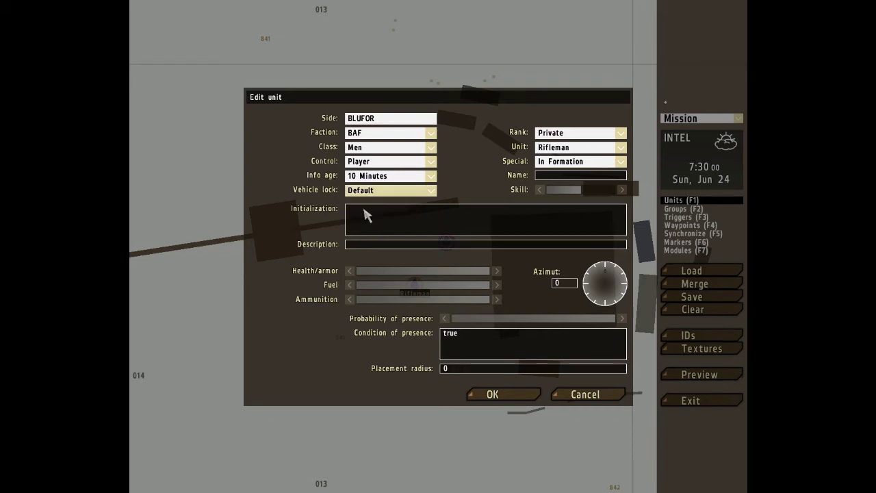
{"action": "left_click", "coordinate": [565, 134]}
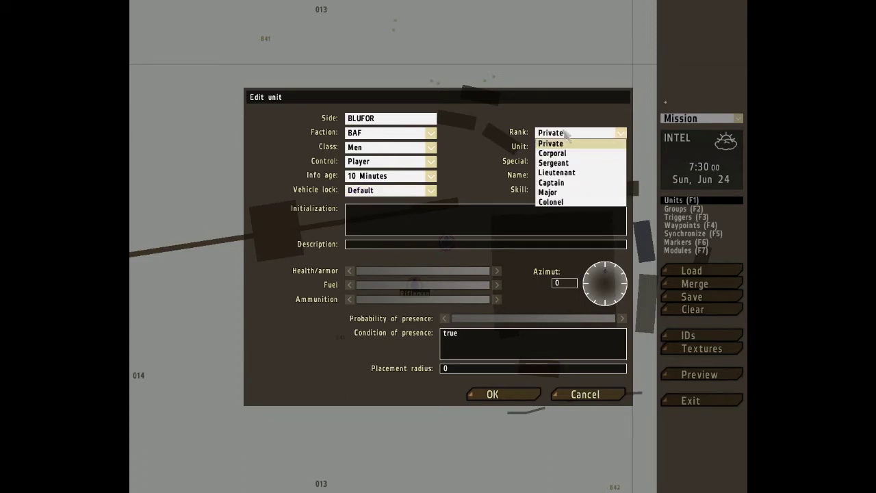
{"action": "left_click", "coordinate": [572, 202]}
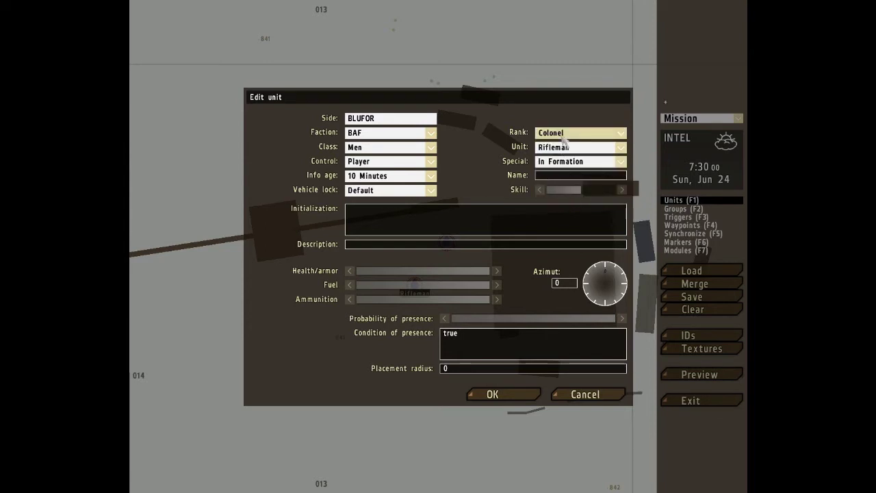
{"action": "left_click", "coordinate": [510, 396]}
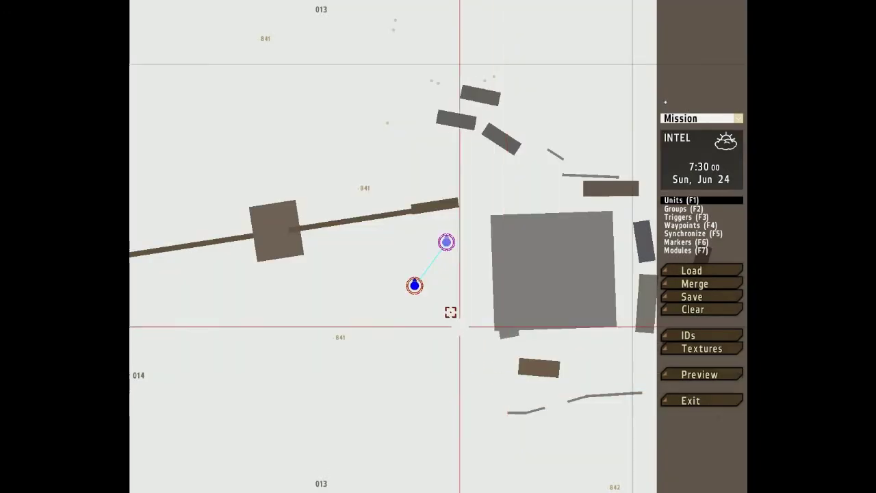
- Insert a new BAF Rifleman with rank Sergeant next to the existing units
{"action": "double_click", "coordinate": [406, 246]}
{"action": "left_click", "coordinate": [561, 133]}
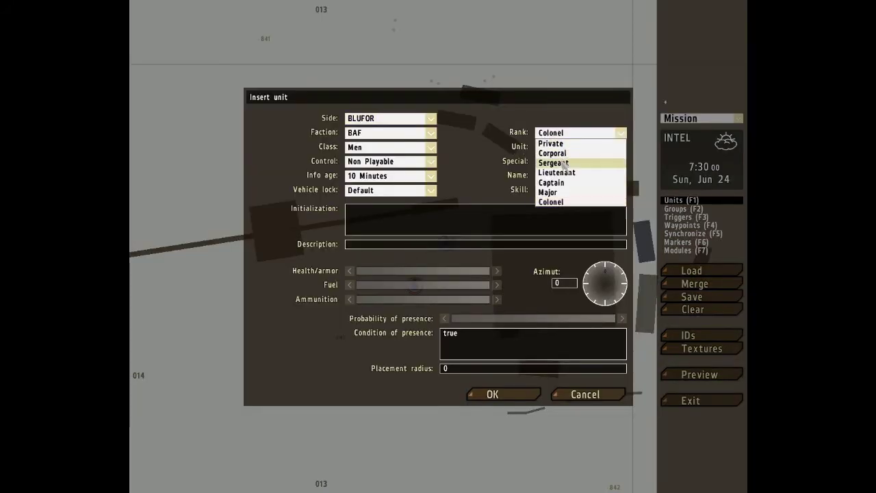
{"action": "left_click", "coordinate": [565, 165]}
{"action": "left_click", "coordinate": [523, 396]}
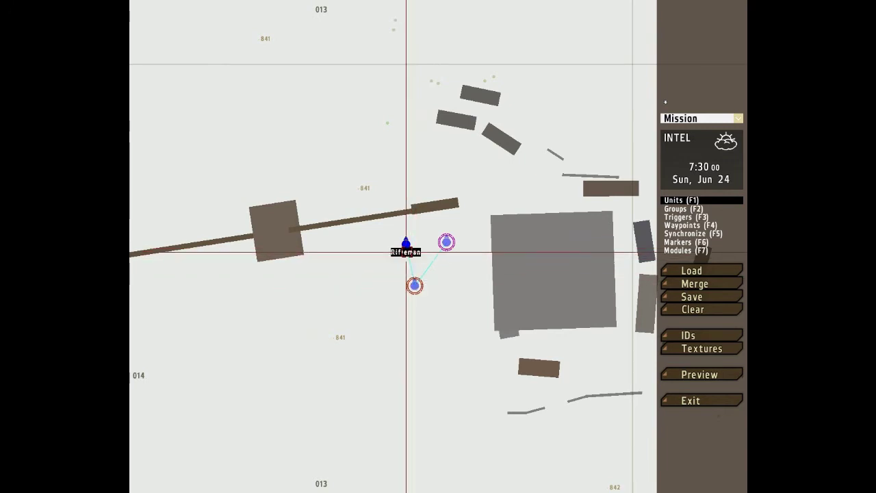
- Check the ringed unit's settings without changes and drag the Rifleman up-right on the map
{"action": "double_click", "coordinate": [446, 242]}
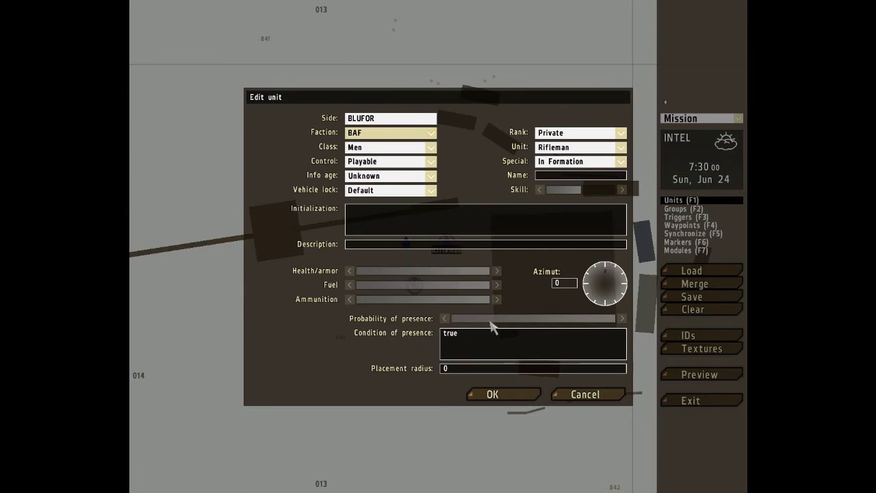
{"action": "left_click", "coordinate": [577, 393]}
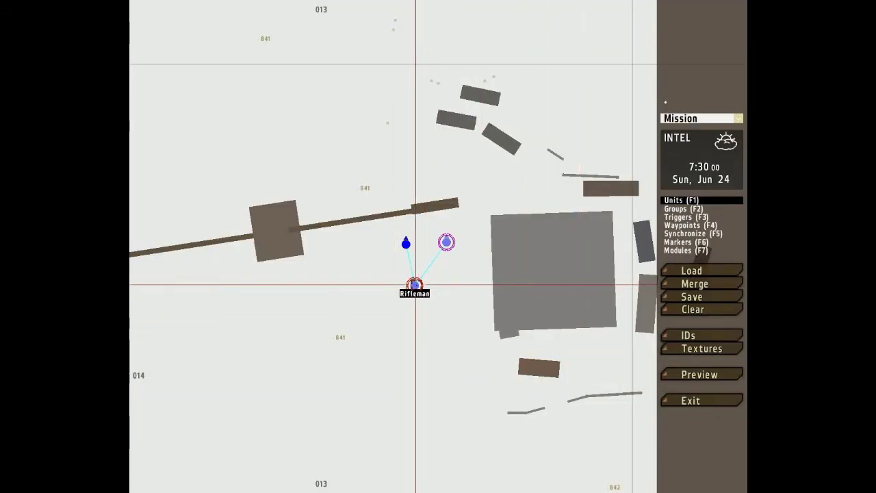
{"action": "mouse_move", "coordinate": [414, 284]}
{"action": "left_mouse_down"}
{"action": "mouse_move", "coordinate": [413, 268]}
{"action": "mouse_move", "coordinate": [434, 244]}
{"action": "mouse_move", "coordinate": [451, 241]}
{"action": "mouse_move", "coordinate": [404, 244]}
{"action": "left_mouse_up"}
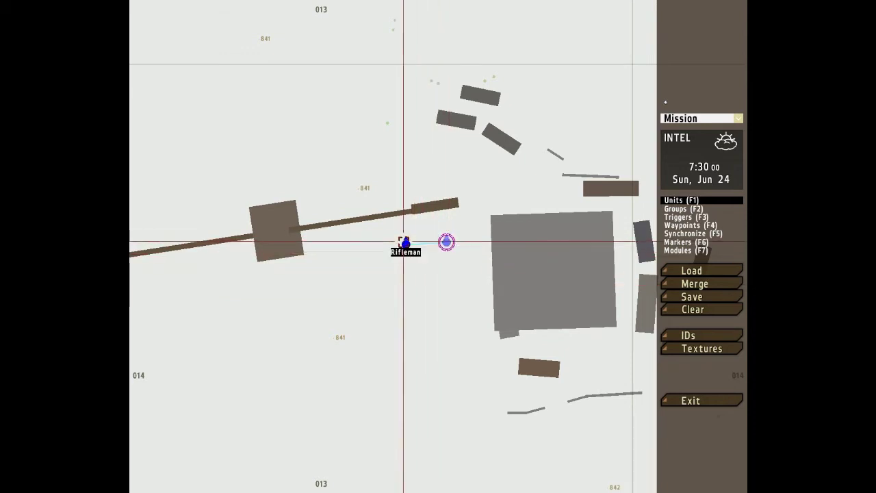
{"action": "double_click", "coordinate": [420, 285]}
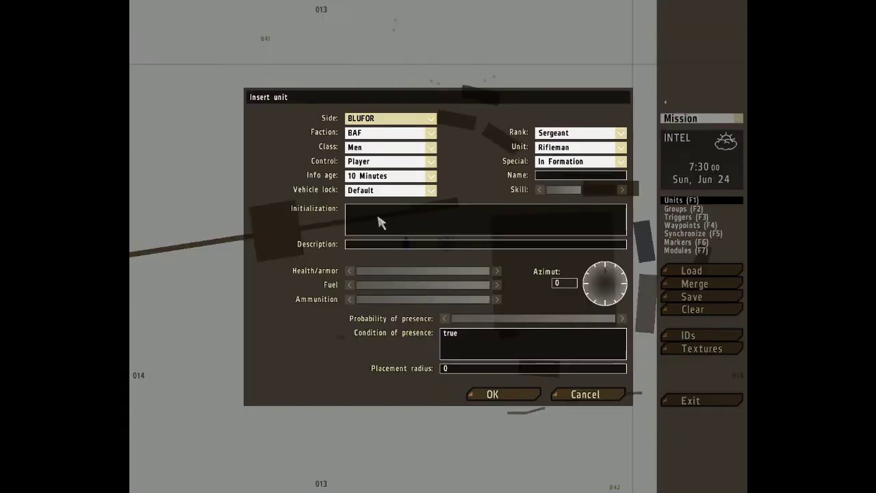
- Give the new player unit rank Colonel and unit type Rifleman (backpack)
{"action": "left_click", "coordinate": [573, 135]}
{"action": "left_click", "coordinate": [566, 204]}
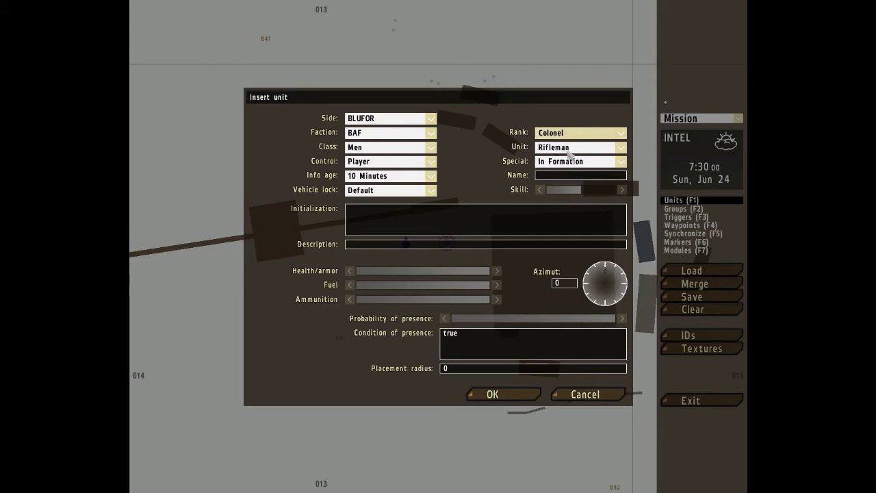
{"action": "left_click", "coordinate": [569, 149]}
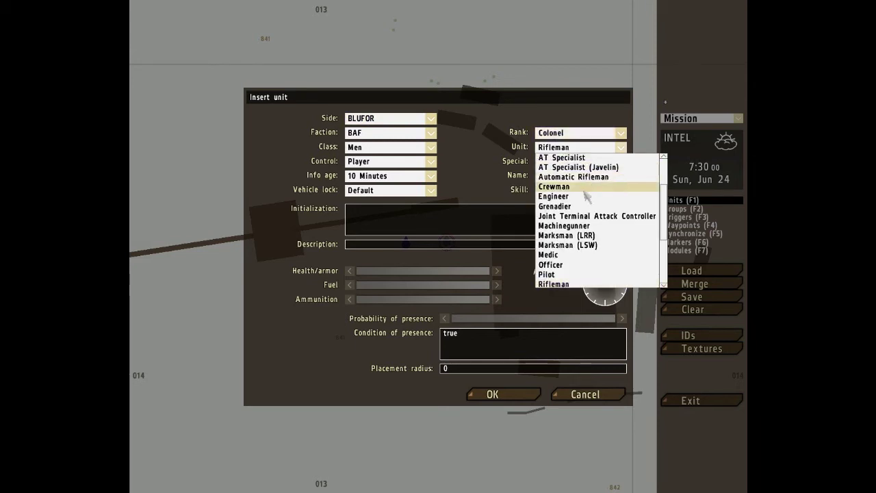
{"action": "scroll", "coordinate": [581, 178], "scroll_direction": "up", "scroll_amount": 3}
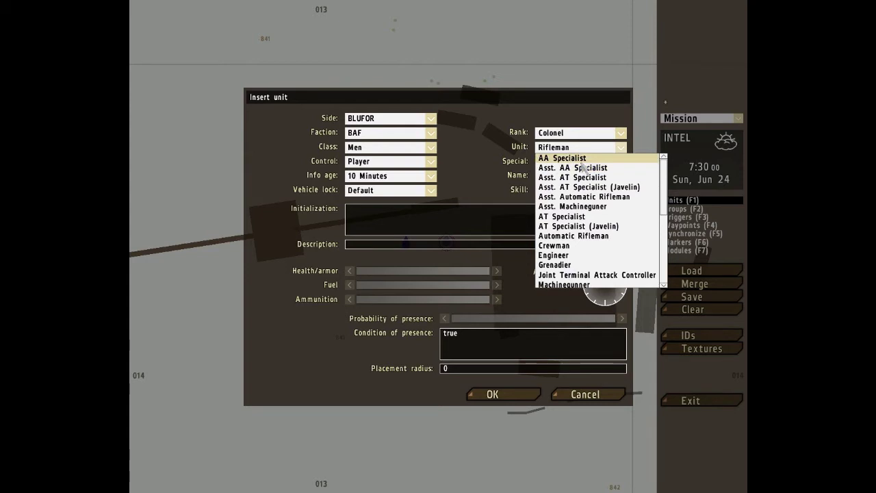
{"action": "scroll", "coordinate": [583, 169], "scroll_direction": "down", "scroll_amount": 5}
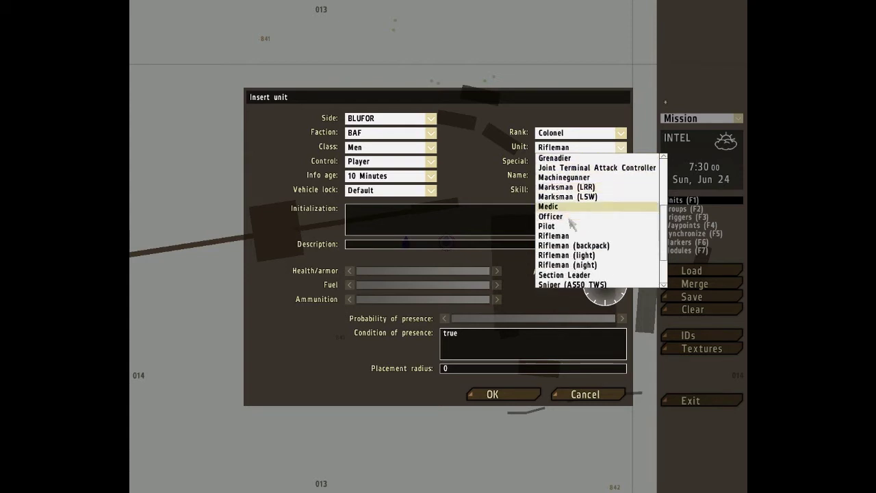
{"action": "left_click", "coordinate": [555, 238]}
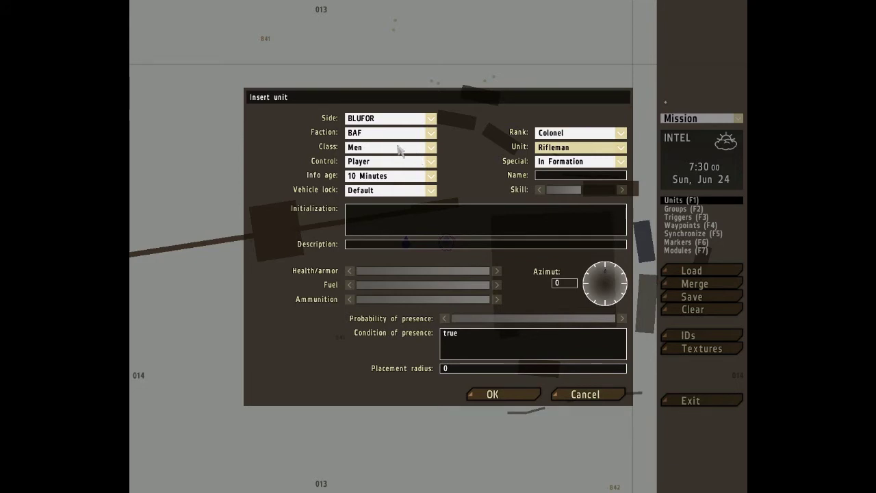
{"action": "left_click", "coordinate": [554, 153]}
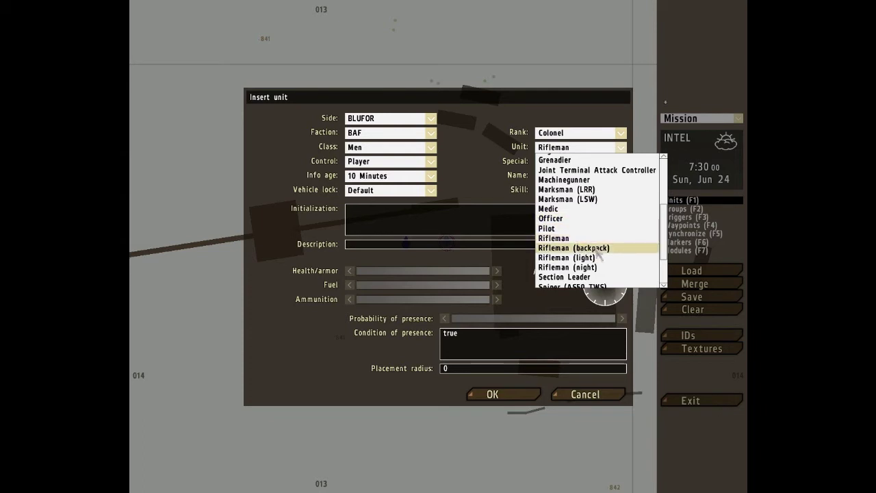
{"action": "left_click", "coordinate": [598, 251]}
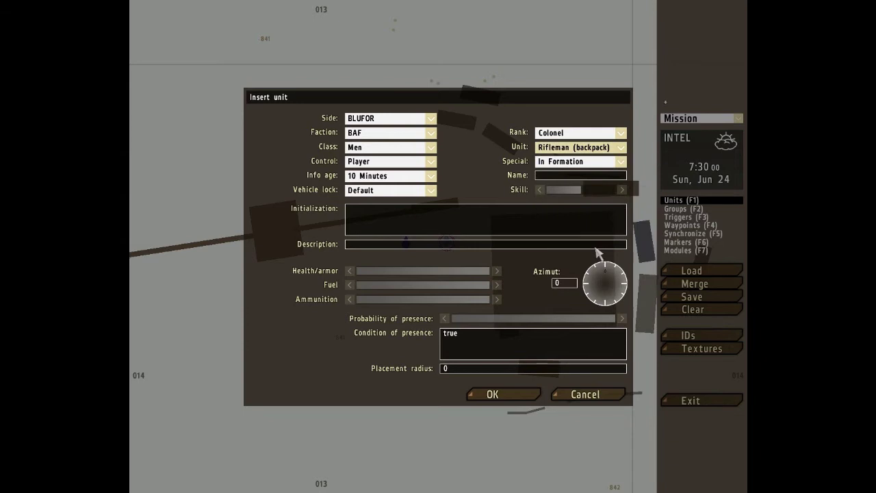
- Keep the Special placement at In Formation and place the Colonel Rifleman (backpack) on the map
{"action": "left_click", "coordinate": [572, 160]}
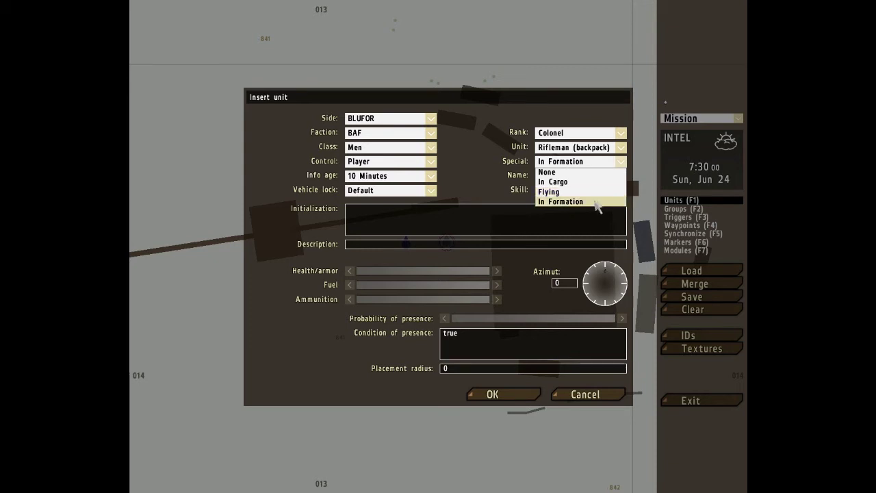
{"action": "left_click", "coordinate": [595, 202]}
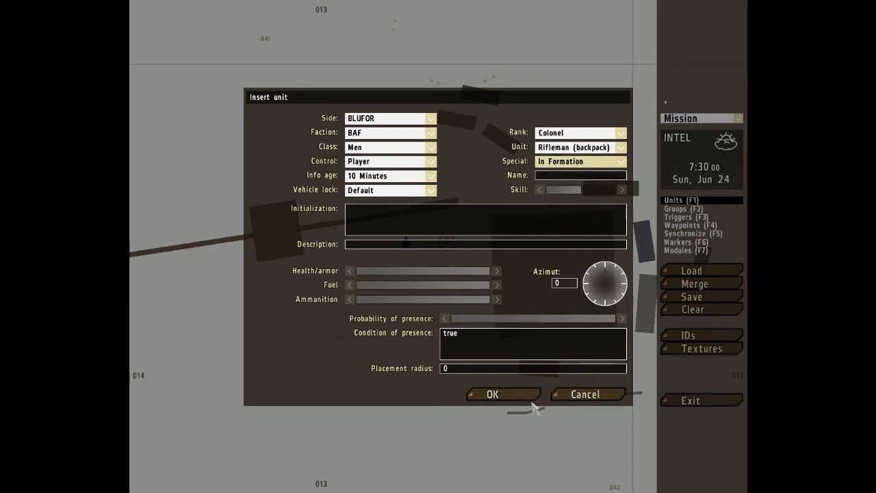
{"action": "left_click", "coordinate": [503, 394]}
- Move the new Rifleman up-left and the second marker up-right, then preview and abort back to the editor
{"action": "left_click_drag", "start_coordinate": [405, 247], "coordinate": [314, 87]}
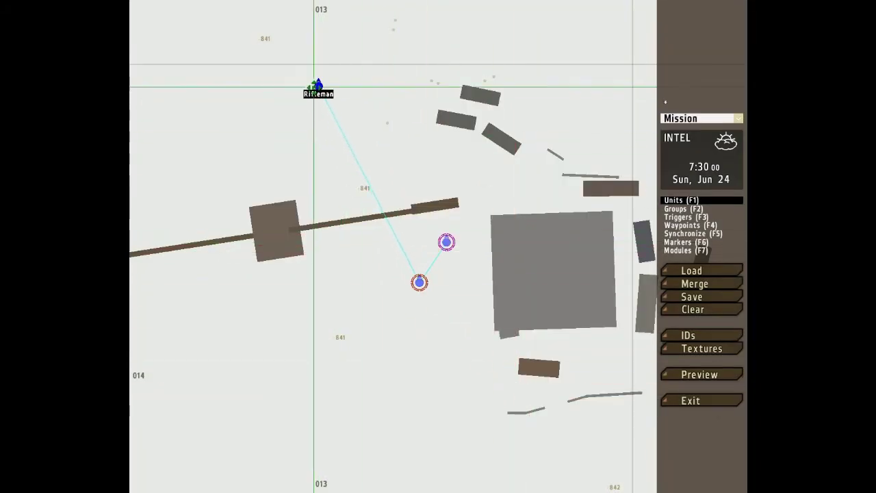
{"action": "left_click_drag", "start_coordinate": [447, 241], "coordinate": [546, 97]}
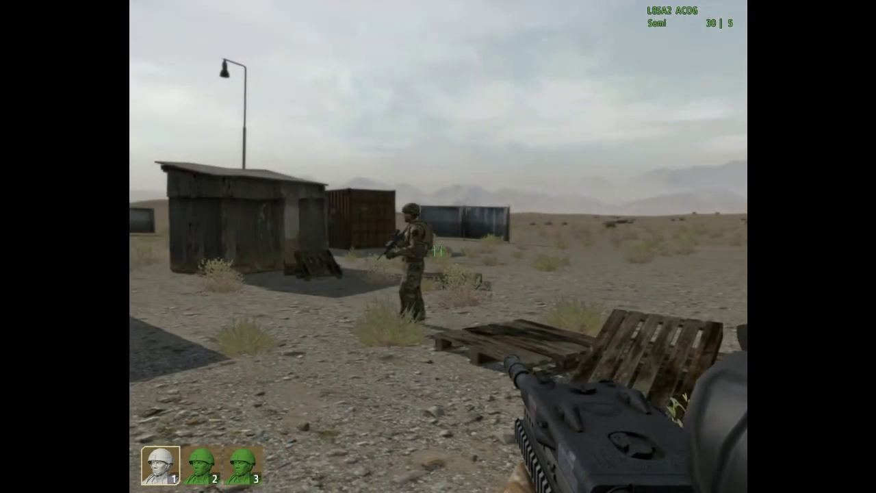
{"action": "key", "text": "Escape"}
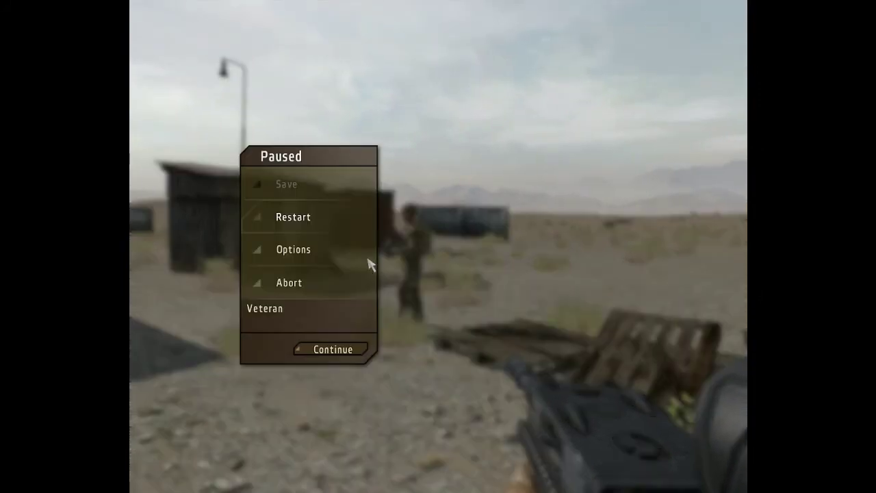
{"action": "left_click", "coordinate": [337, 284]}
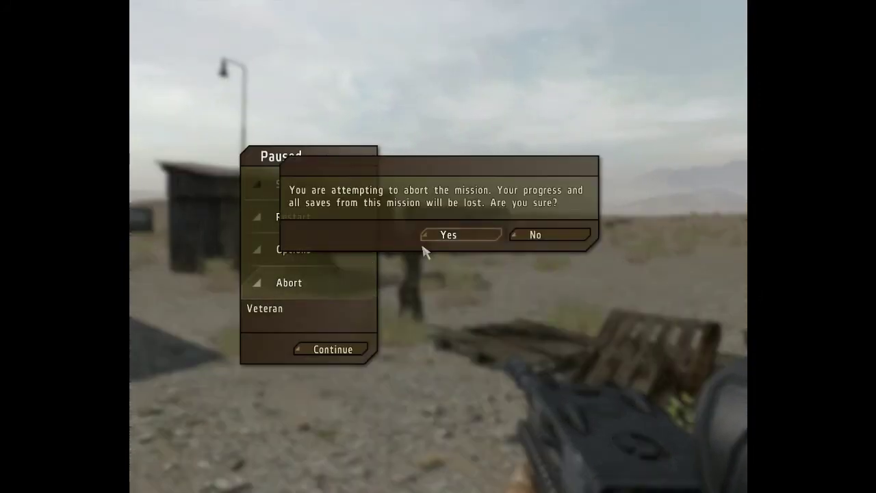
{"action": "left_click", "coordinate": [445, 235]}
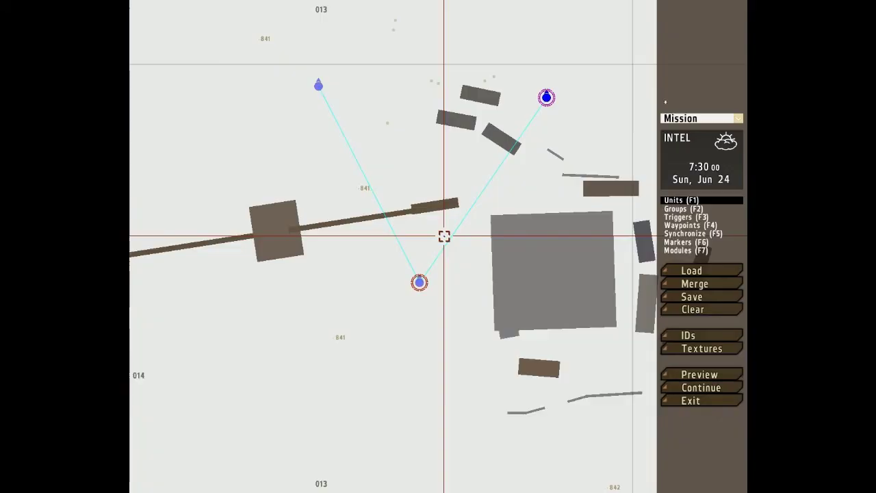
- Open the Colonel Rifleman (backpack) player unit's settings and lower its skill to roughly half
{"action": "double_click", "coordinate": [421, 283]}
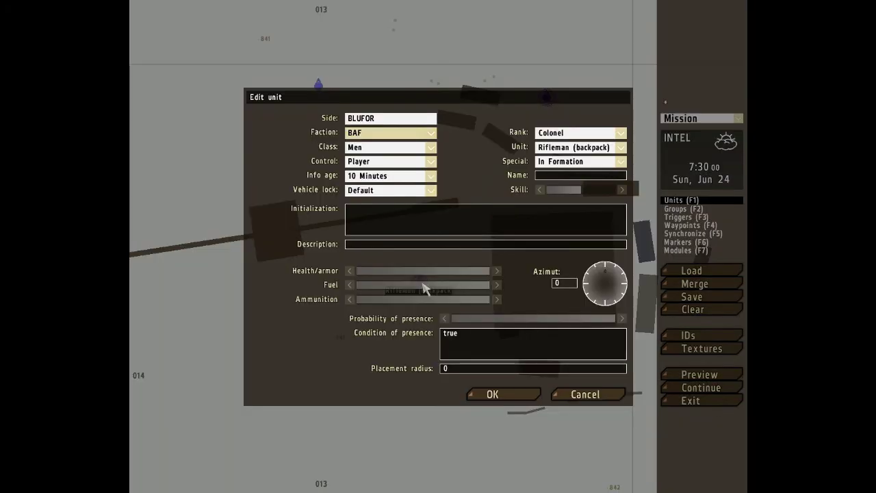
{"action": "left_click", "coordinate": [550, 175]}
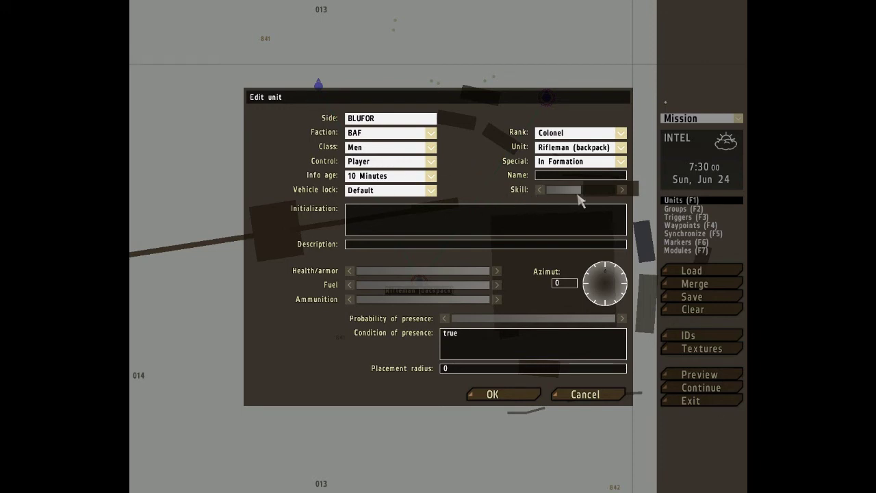
{"action": "mouse_move", "coordinate": [592, 192]}
{"action": "left_mouse_down"}
{"action": "mouse_move", "coordinate": [568, 195]}
{"action": "mouse_move", "coordinate": [611, 195]}
{"action": "mouse_move", "coordinate": [602, 196]}
{"action": "left_mouse_up"}
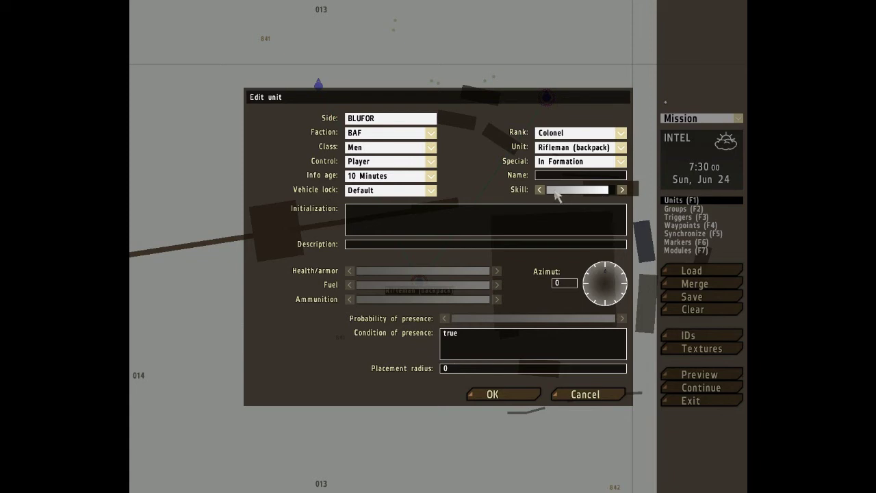
{"action": "left_click_drag", "start_coordinate": [557, 195], "coordinate": [585, 197]}
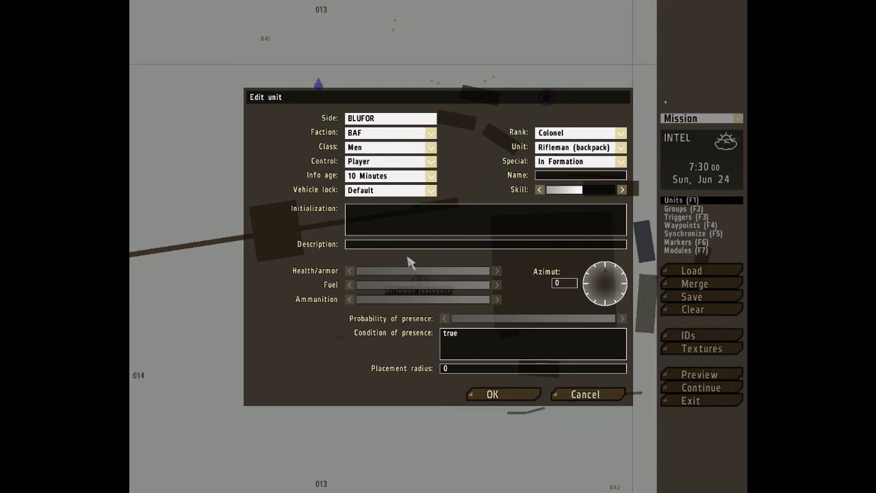
{"action": "left_click", "coordinate": [365, 220]}
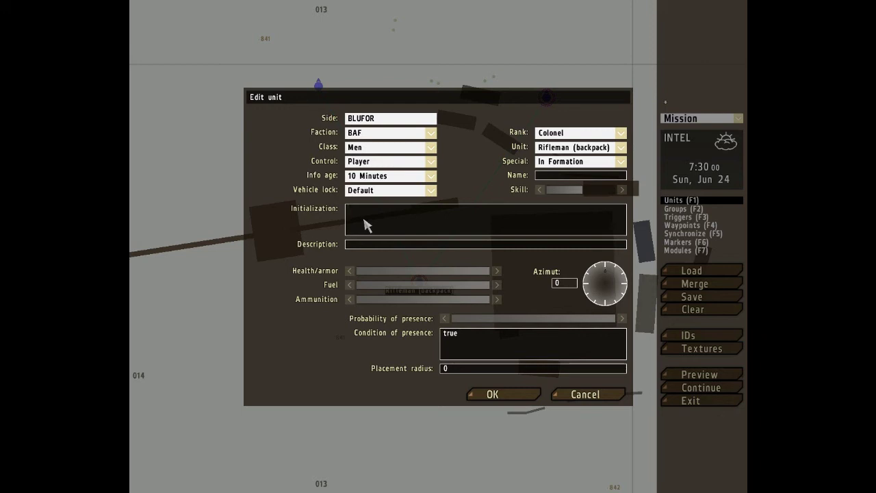
{"action": "left_click", "coordinate": [366, 225]}
{"action": "type", "text": "r"}
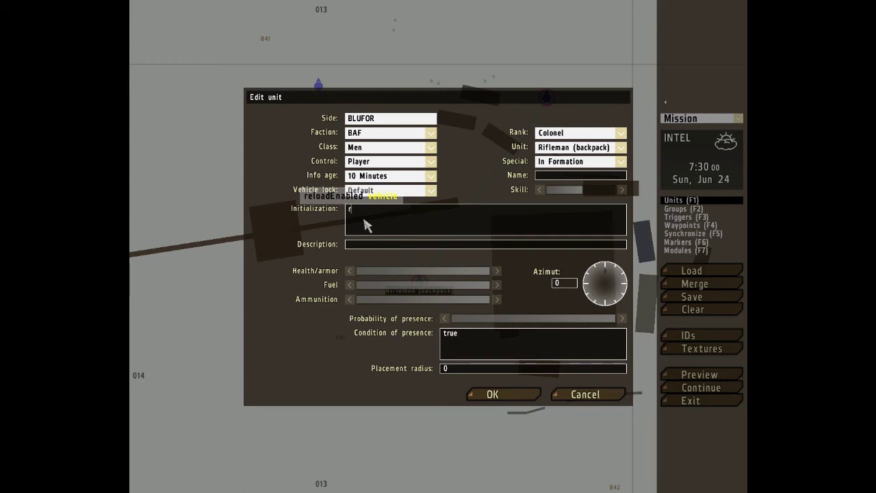
{"action": "type", "text": "e"}
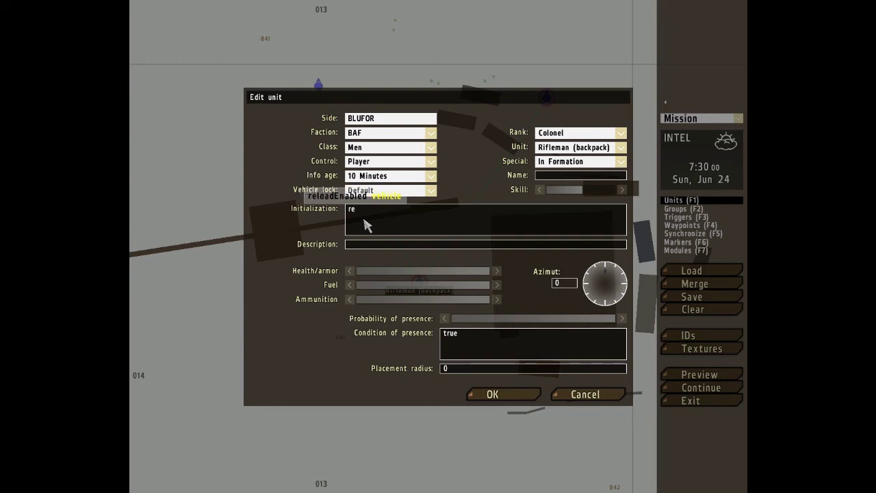
{"action": "type", "text": "m"}
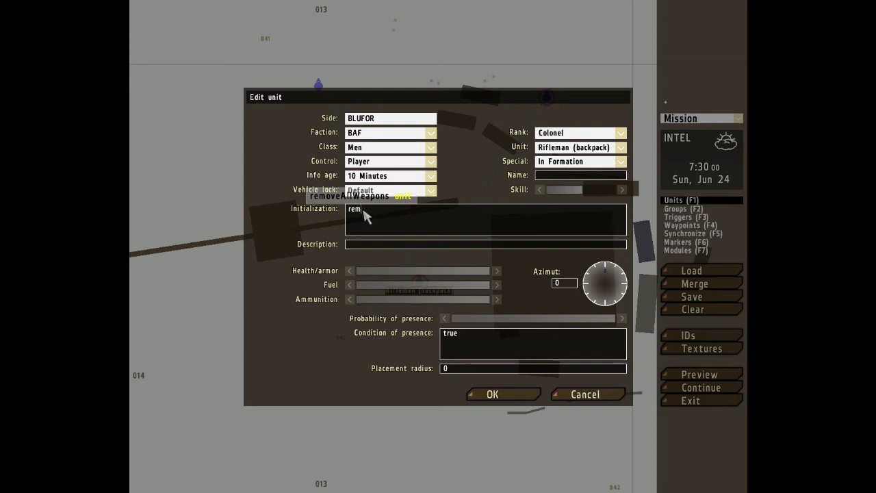
{"action": "key", "text": "BackSpace"}
{"action": "key", "text": "BackSpace"}
{"action": "key", "text": "BackSpace"}
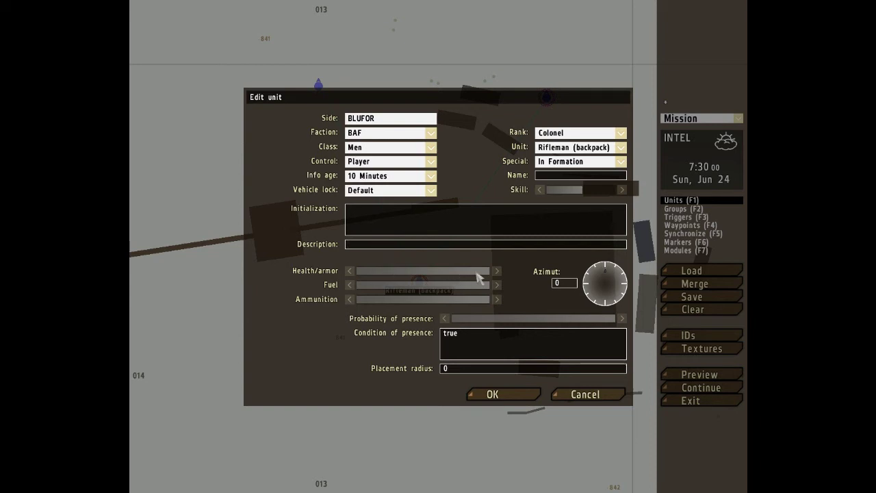
{"action": "left_click", "coordinate": [365, 288]}
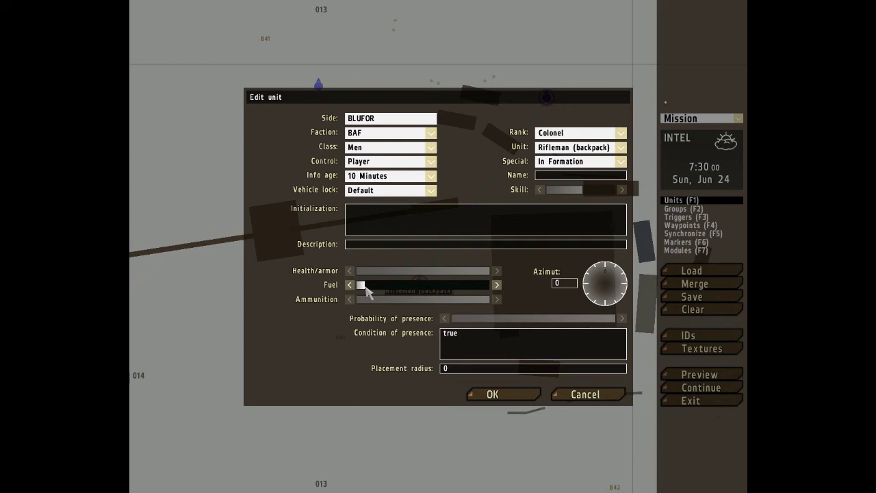
{"action": "left_click", "coordinate": [407, 289]}
{"action": "left_click", "coordinate": [440, 289]}
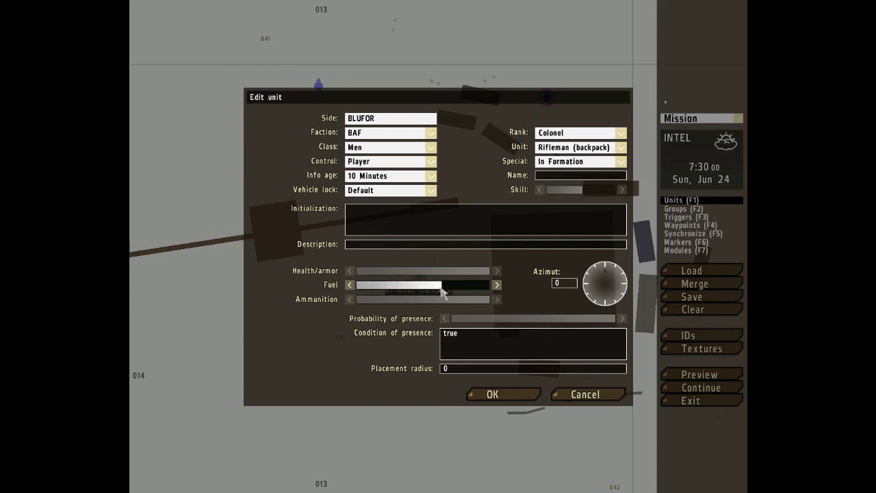
{"action": "left_click", "coordinate": [357, 285]}
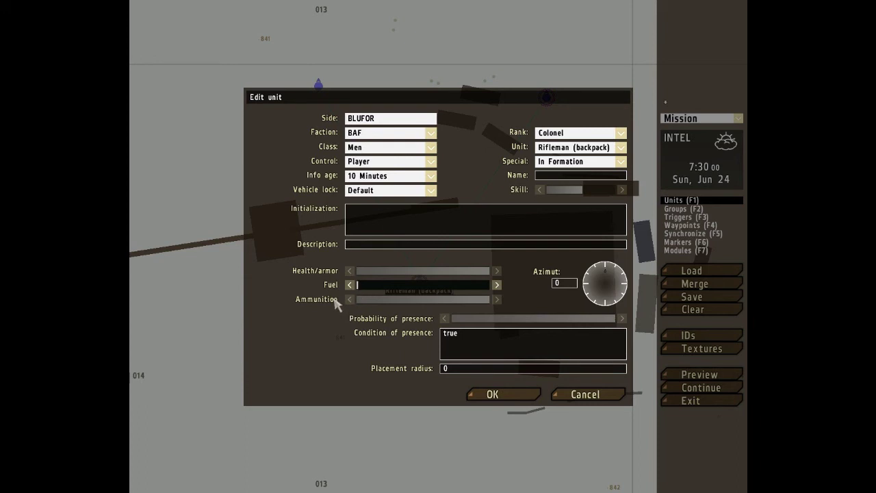
{"action": "left_click", "coordinate": [488, 286]}
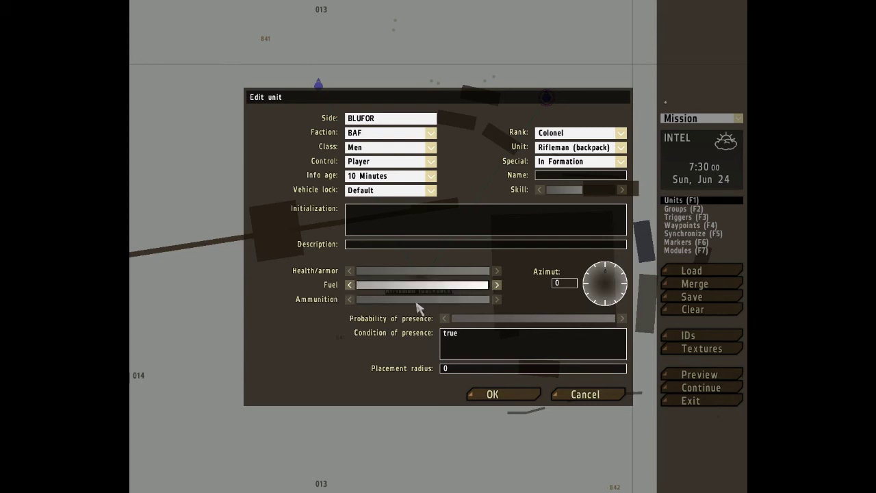
{"action": "left_click", "coordinate": [355, 301]}
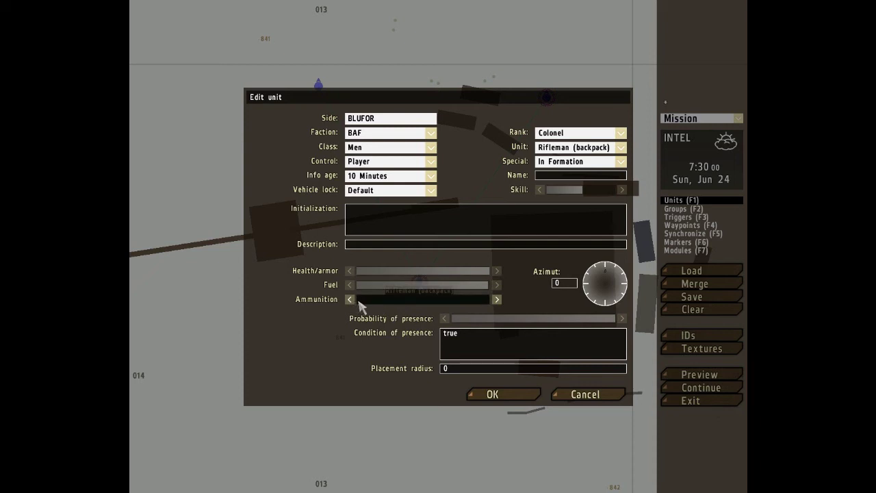
{"action": "left_click", "coordinate": [488, 302]}
{"action": "left_click", "coordinate": [360, 271]}
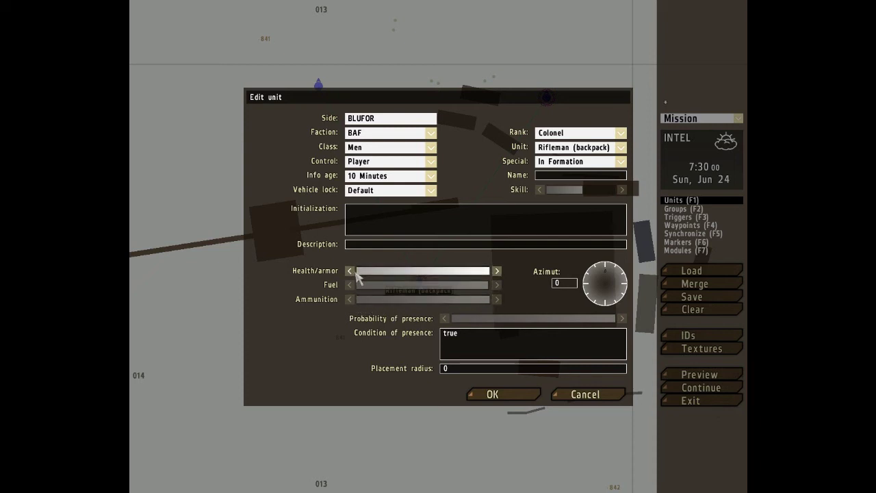
{"action": "left_click_drag", "start_coordinate": [361, 277], "coordinate": [508, 284]}
- Turn the Rifleman (backpack) to azimuth 80 and confirm the unit settings
{"action": "left_click", "coordinate": [592, 283]}
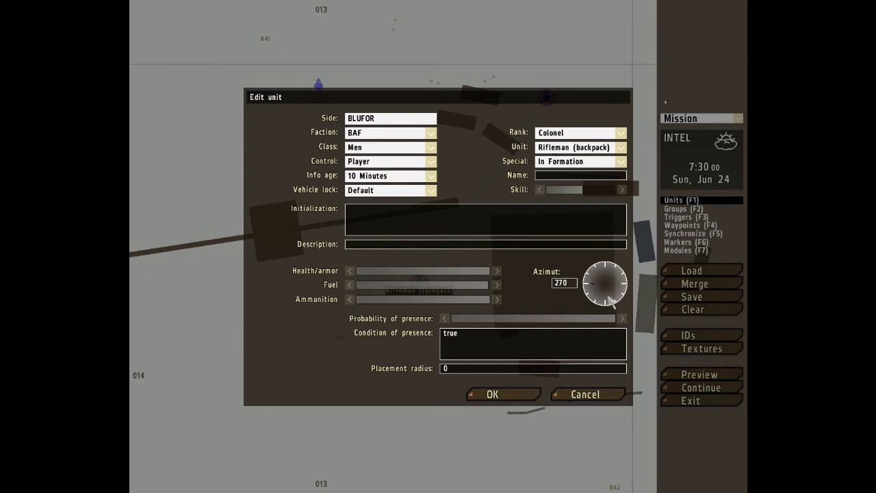
{"action": "left_click", "coordinate": [610, 302]}
{"action": "left_click", "coordinate": [622, 282]}
{"action": "left_click", "coordinate": [521, 398]}
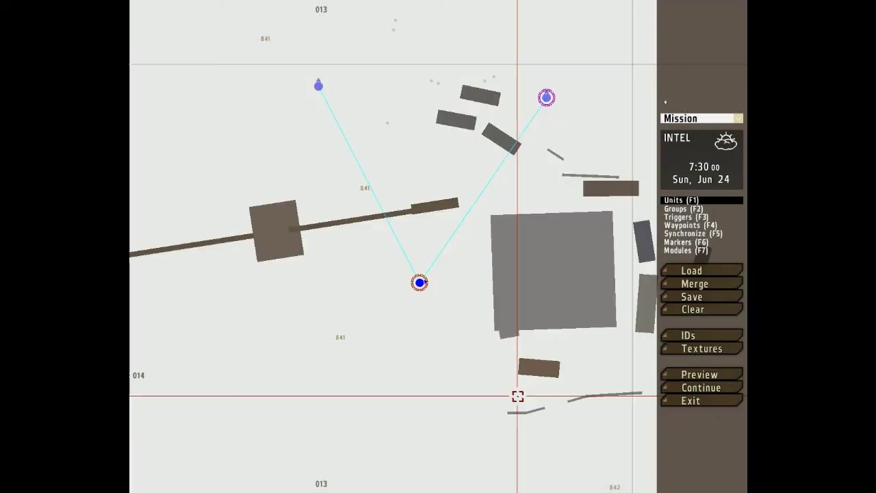
- Nudge the Rifleman (backpack) unit slightly up the map and reopen its Edit unit dialog
{"action": "left_click", "coordinate": [419, 281]}
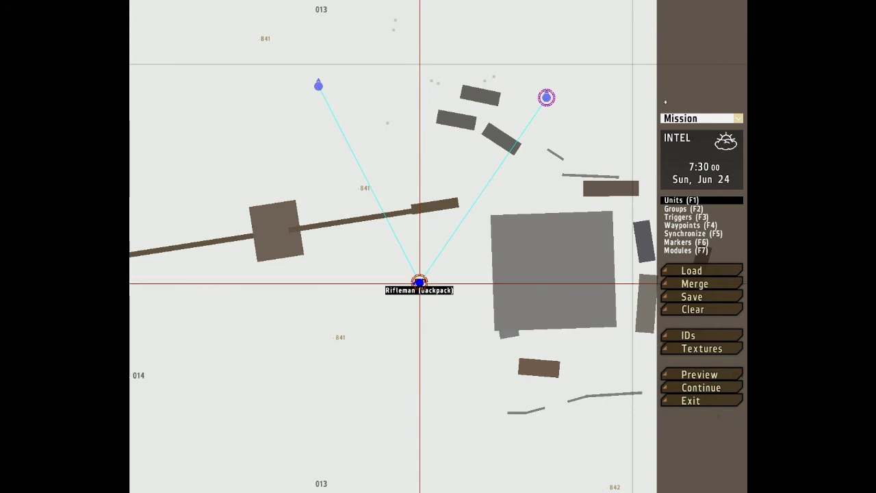
{"action": "left_click", "coordinate": [419, 283]}
{"action": "left_click_drag", "start_coordinate": [420, 283], "coordinate": [424, 258]}
{"action": "double_click", "coordinate": [423, 258]}
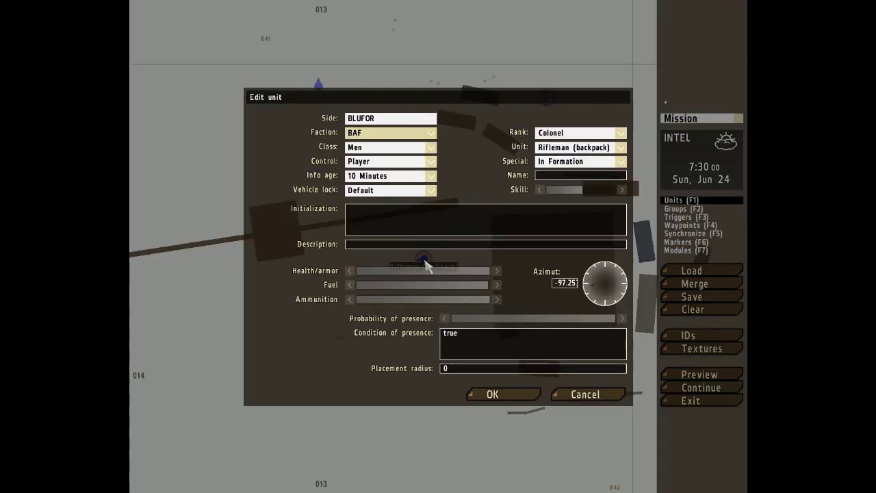
{"action": "left_click", "coordinate": [464, 319]}
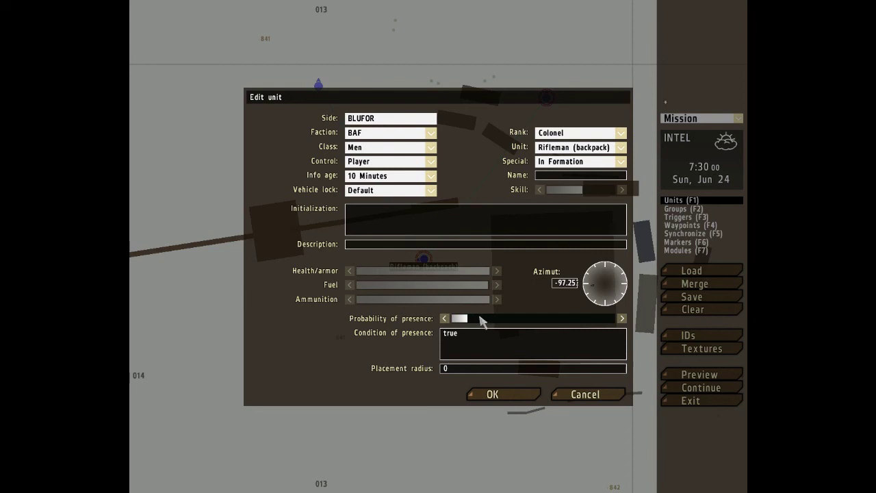
{"action": "left_click_drag", "start_coordinate": [522, 319], "coordinate": [534, 322]}
{"action": "left_click", "coordinate": [607, 319]}
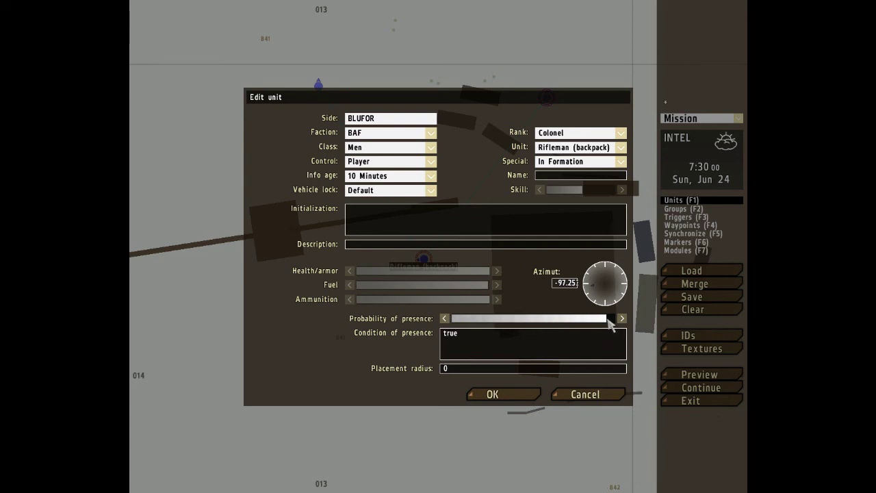
{"action": "left_click", "coordinate": [459, 322]}
{"action": "left_click_drag", "start_coordinate": [547, 325], "coordinate": [620, 319]}
{"action": "left_click", "coordinate": [449, 369]}
- Change the rifleman's placement radius from 0 to 14, apply it, and drag the unit down-left
{"action": "left_click_drag", "start_coordinate": [446, 369], "coordinate": [441, 372]}
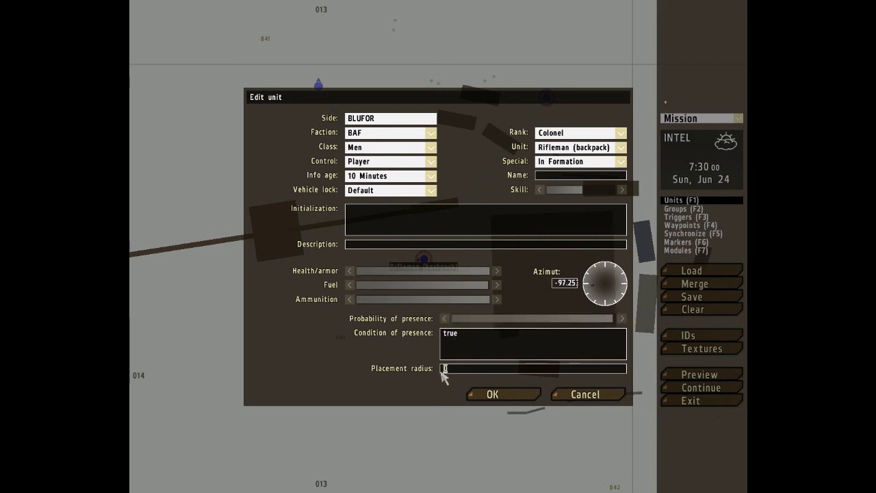
{"action": "type", "text": "14"}
{"action": "left_click", "coordinate": [493, 395]}
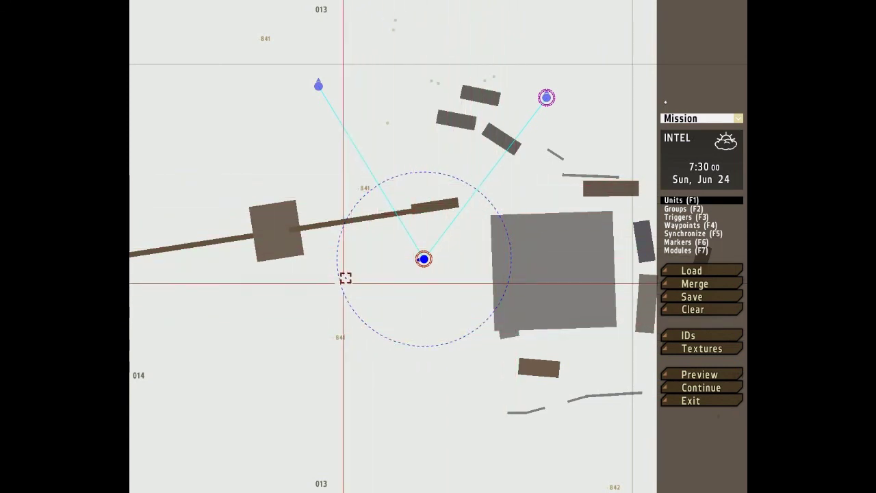
{"action": "left_click_drag", "start_coordinate": [424, 259], "coordinate": [408, 294]}
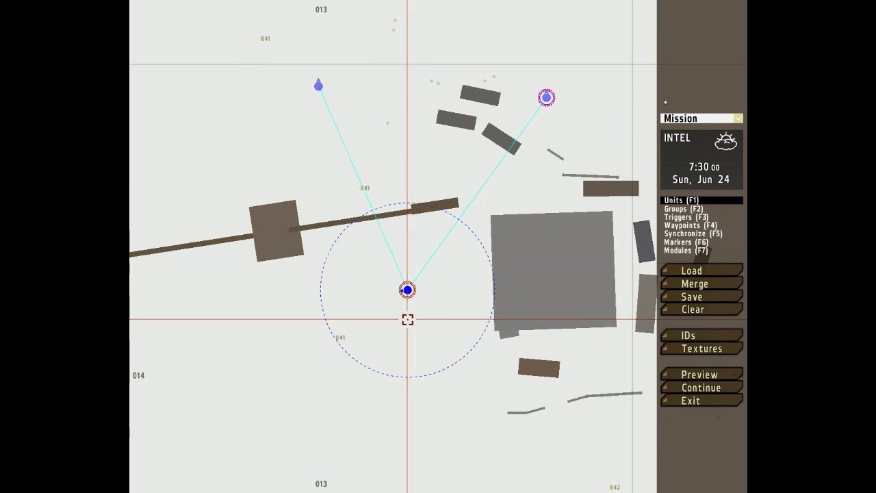
- Recheck the rifleman's placement radius of 14, then switch the editor to Groups (F2) mode
{"action": "double_click", "coordinate": [408, 291]}
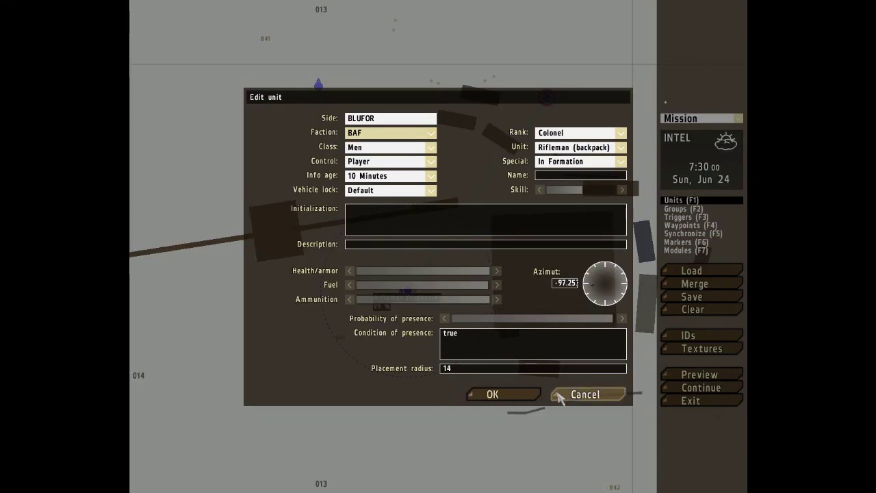
{"action": "left_click", "coordinate": [518, 395]}
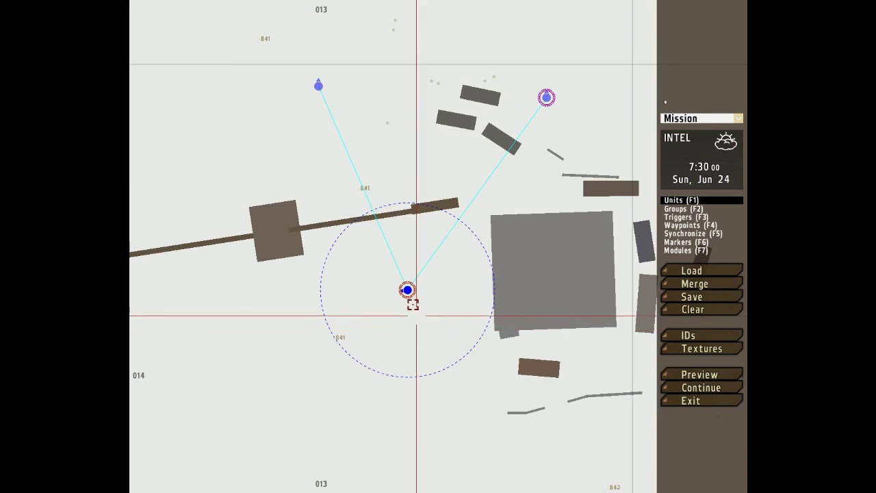
{"action": "left_click", "coordinate": [682, 208]}
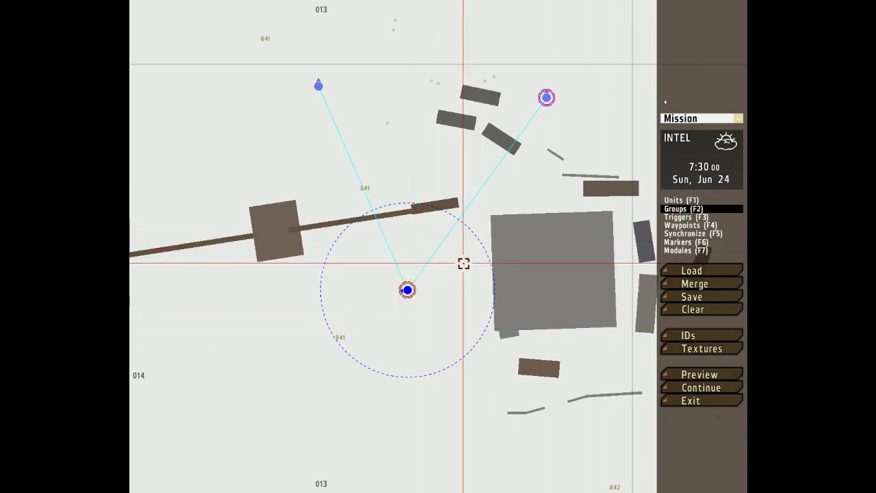